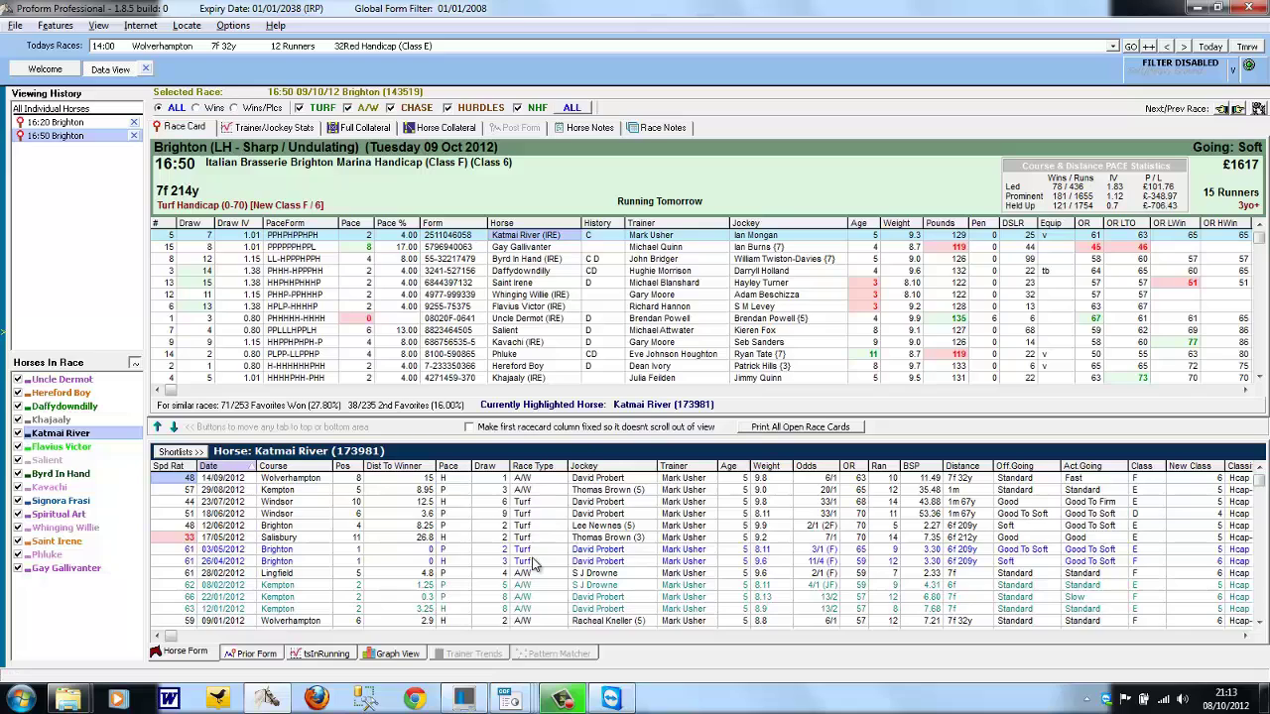
Step: Turn on the Pattern Matcher for Katmai River and go through its category breakdowns from Going & Weight to Pace, Value, Odds & OR
left_click(549, 655)
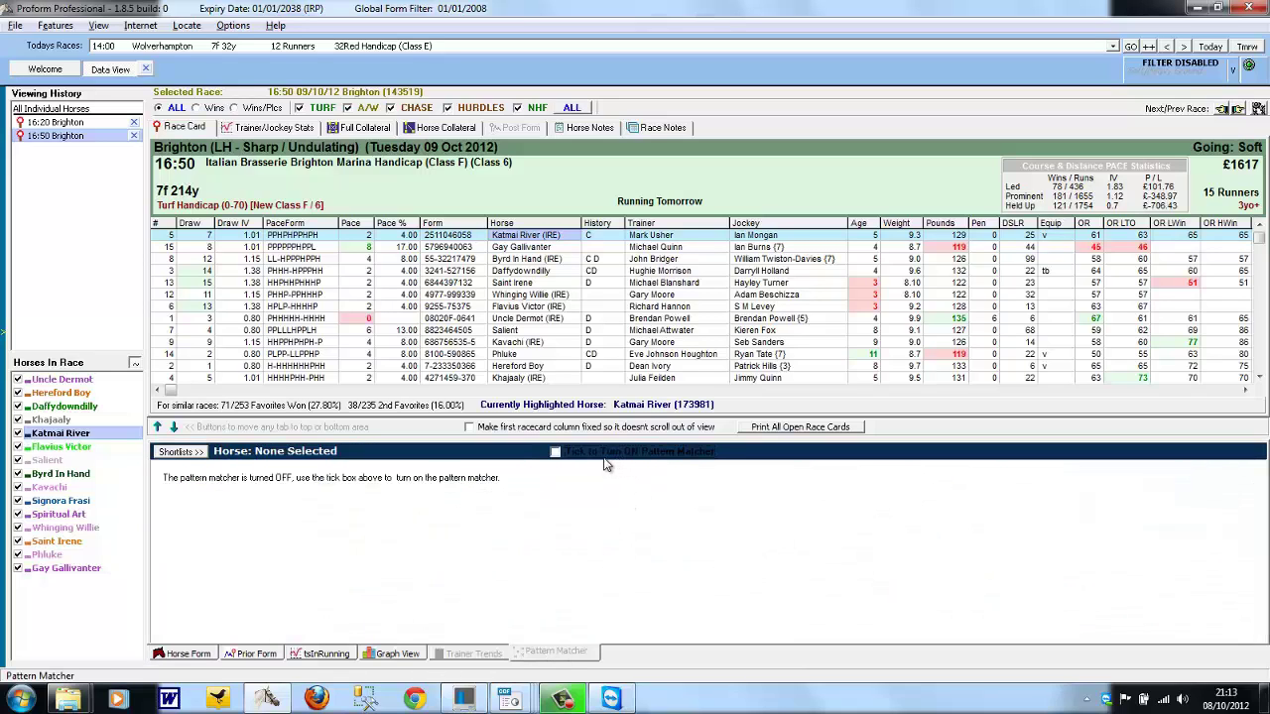
left_click(556, 452)
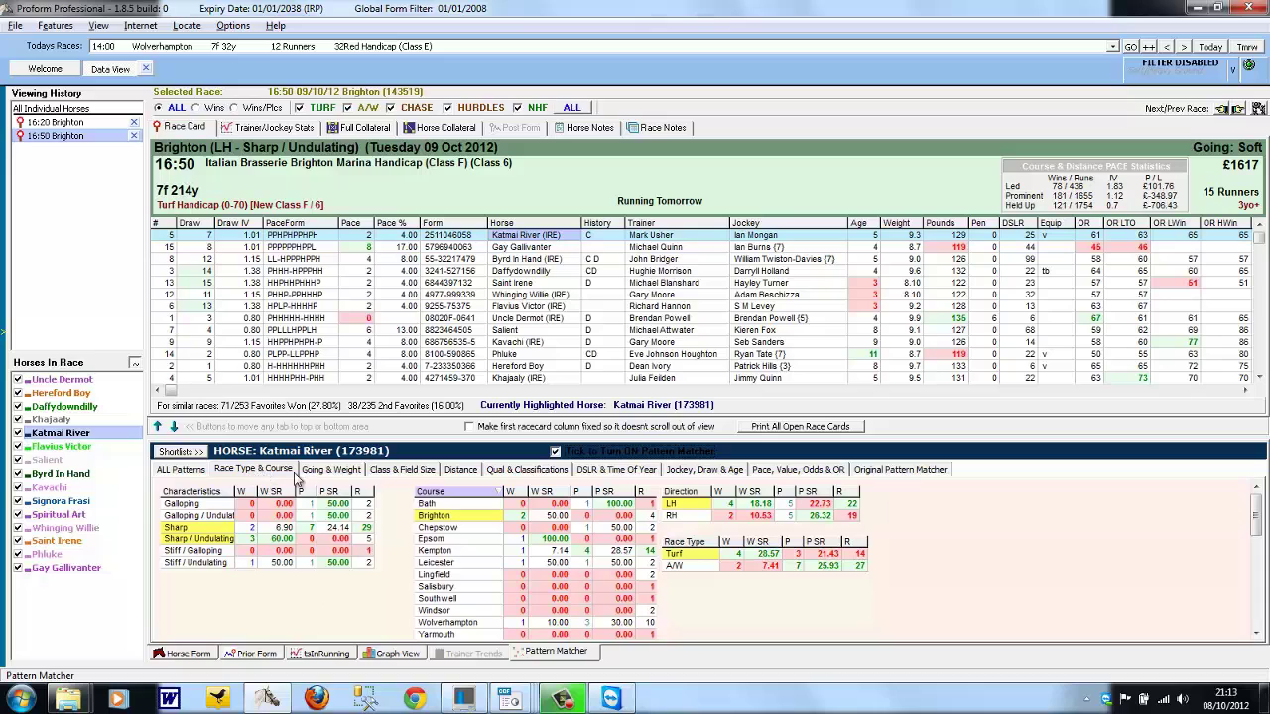
left_click(331, 472)
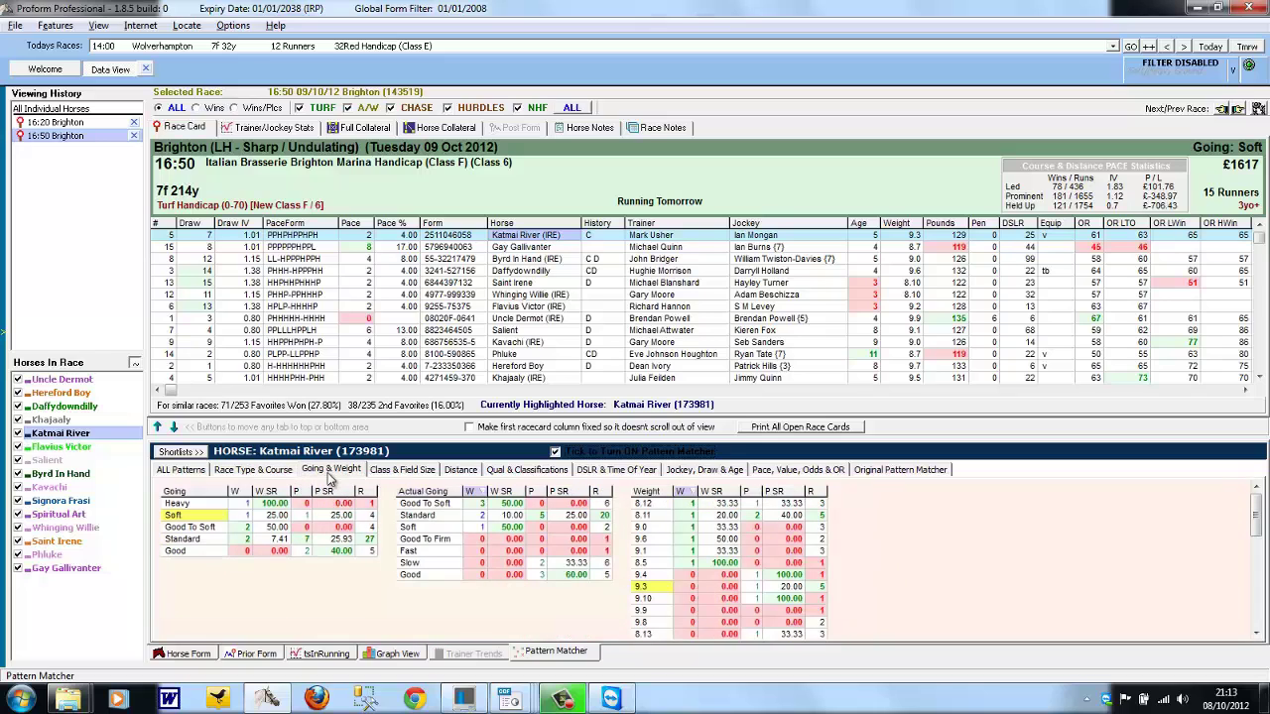
left_click(414, 474)
left_click(460, 474)
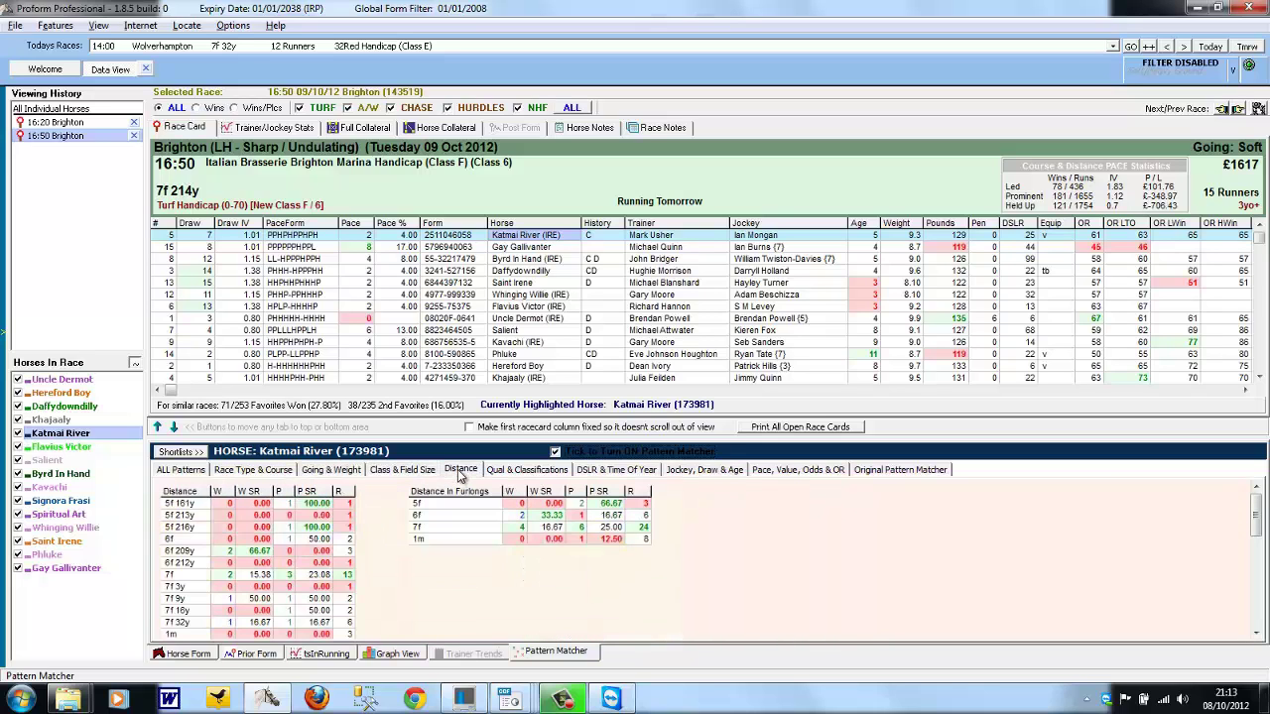
left_click(515, 475)
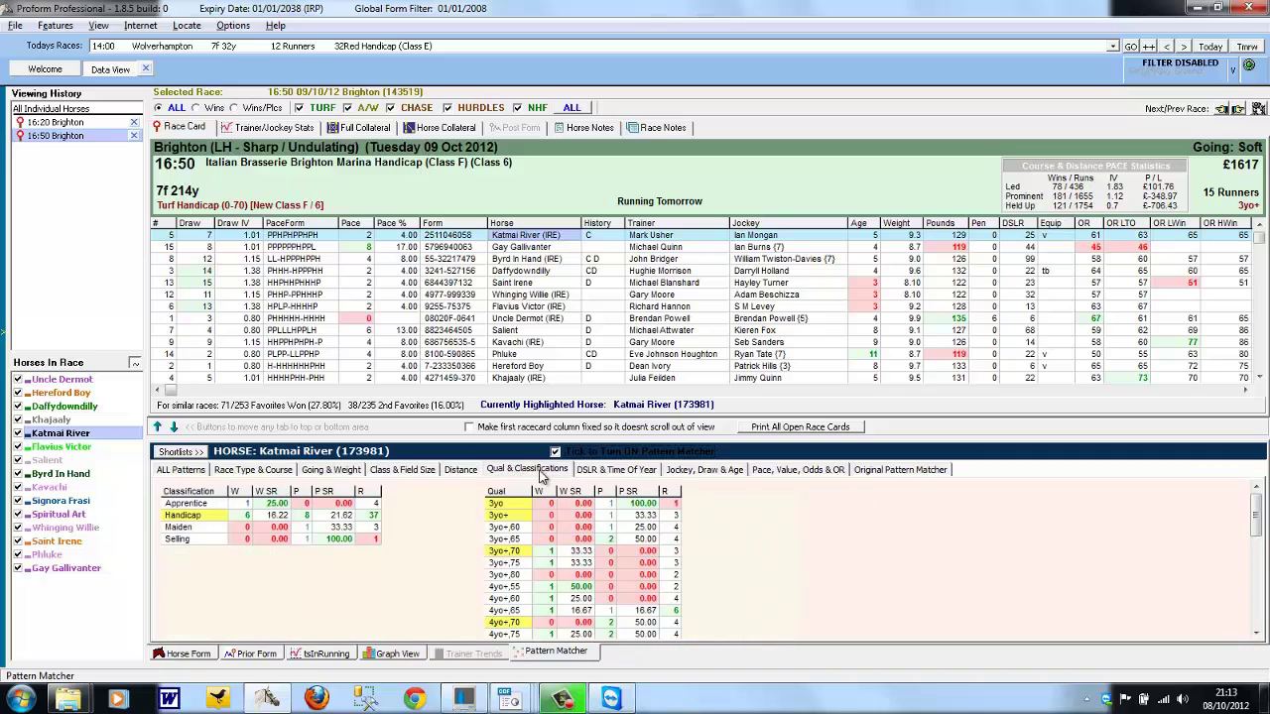
left_click(616, 472)
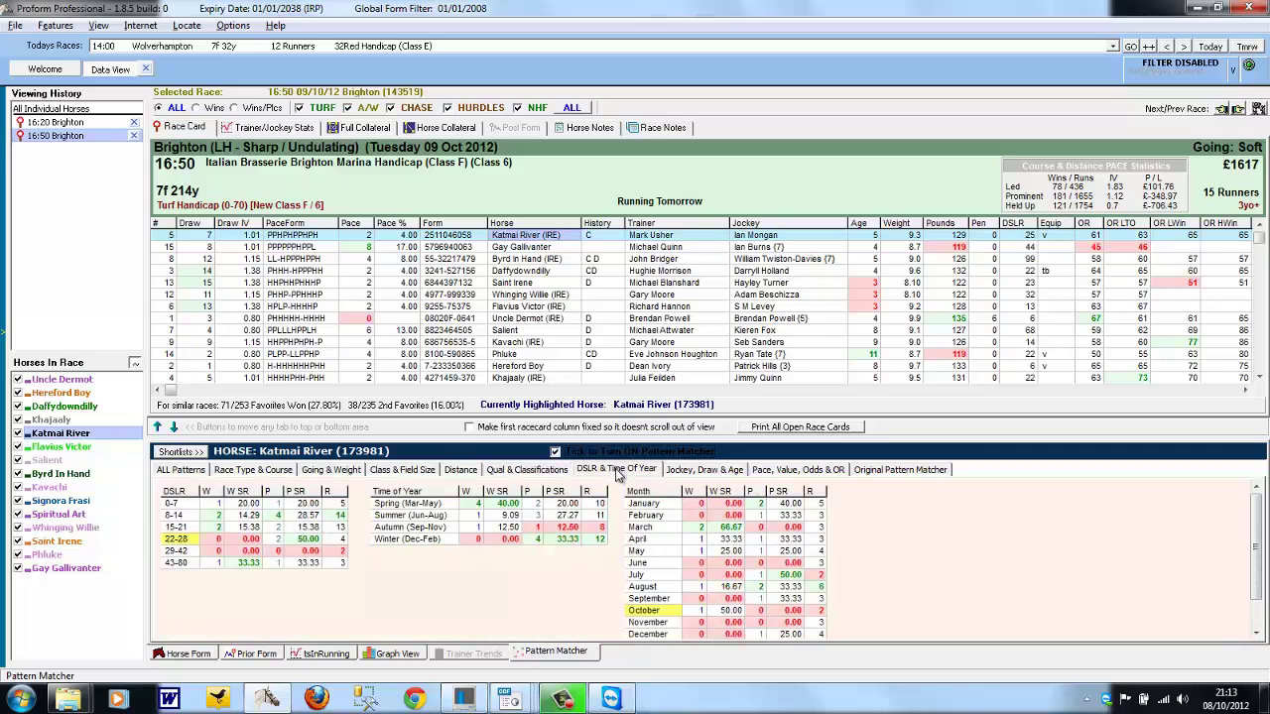
left_click(716, 474)
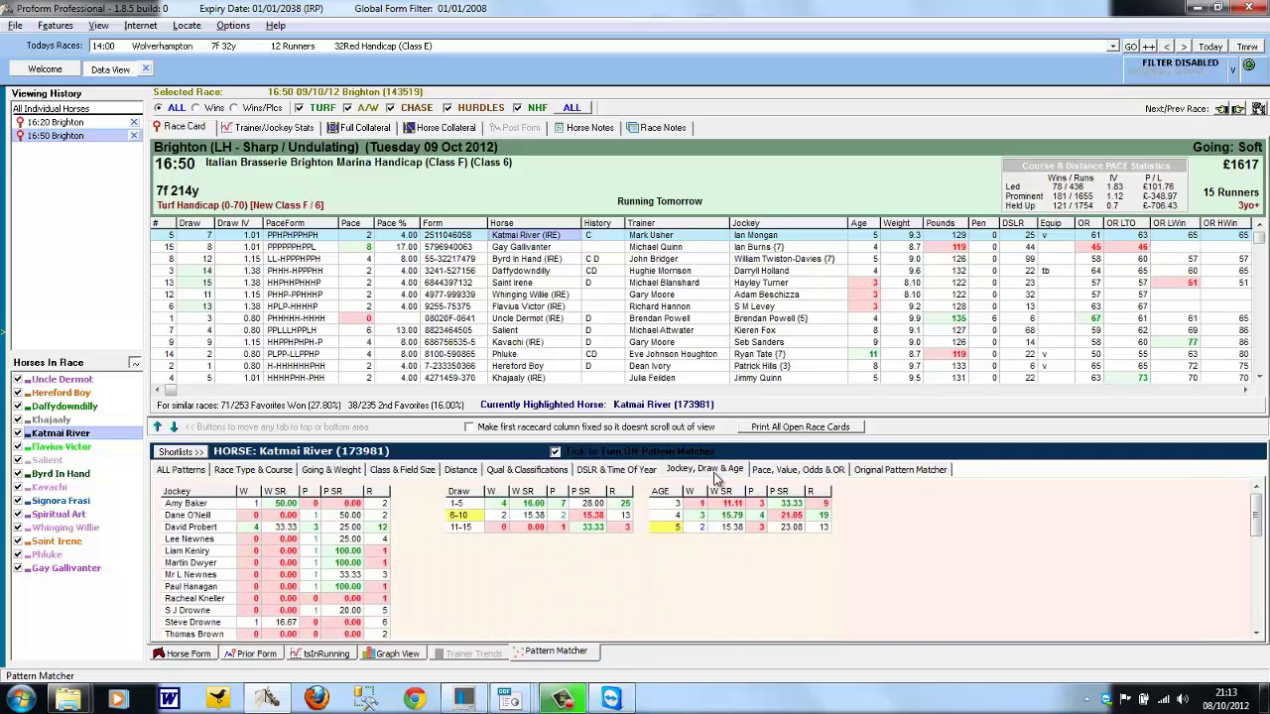
left_click(809, 472)
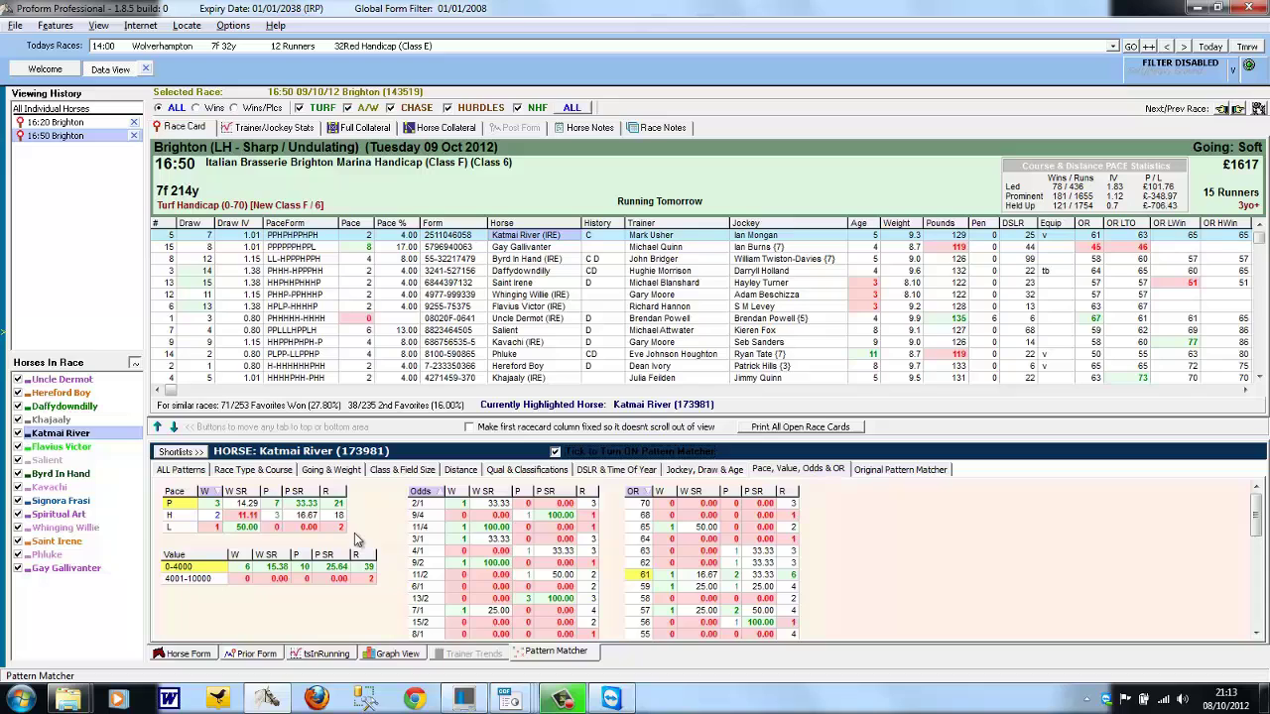
Step: Compare Katmai River's All Patterns, Original Pattern Matcher and Race Type & Course views
left_click(183, 474)
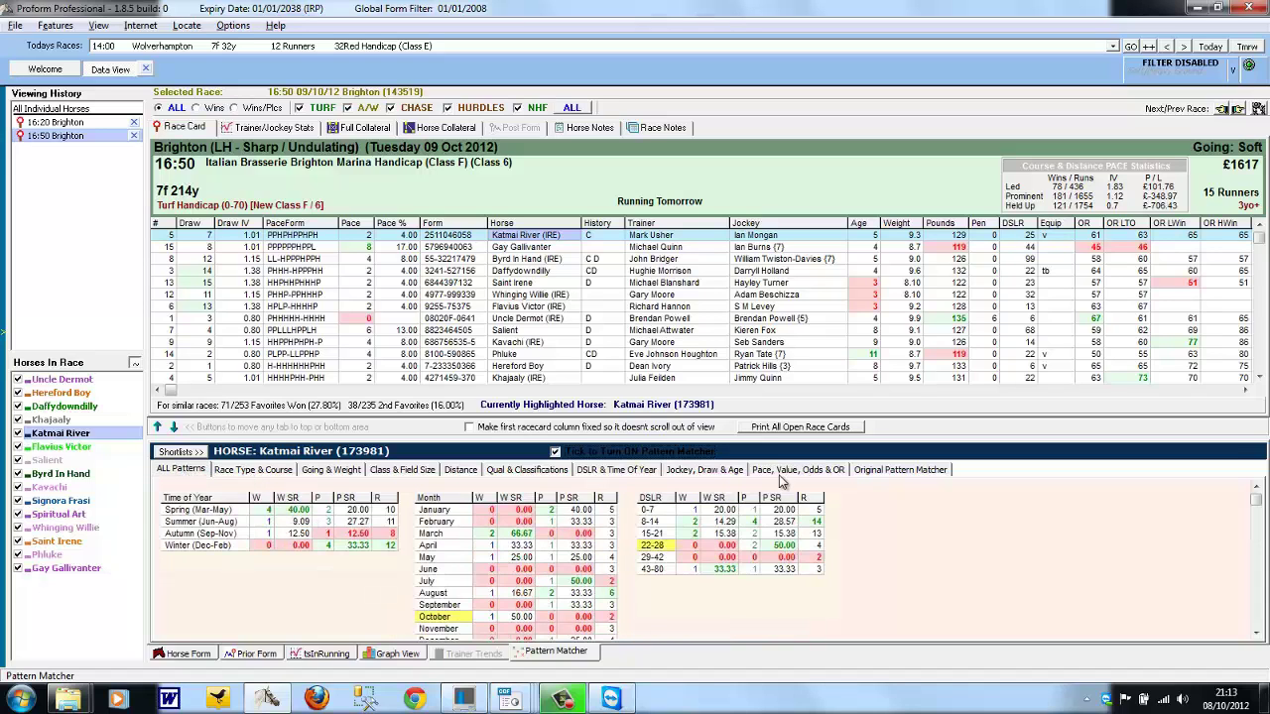
mouse_move(1256, 503)
left_mouse_down()
mouse_move(1260, 585)
mouse_move(1256, 503)
left_mouse_up()
left_click(896, 473)
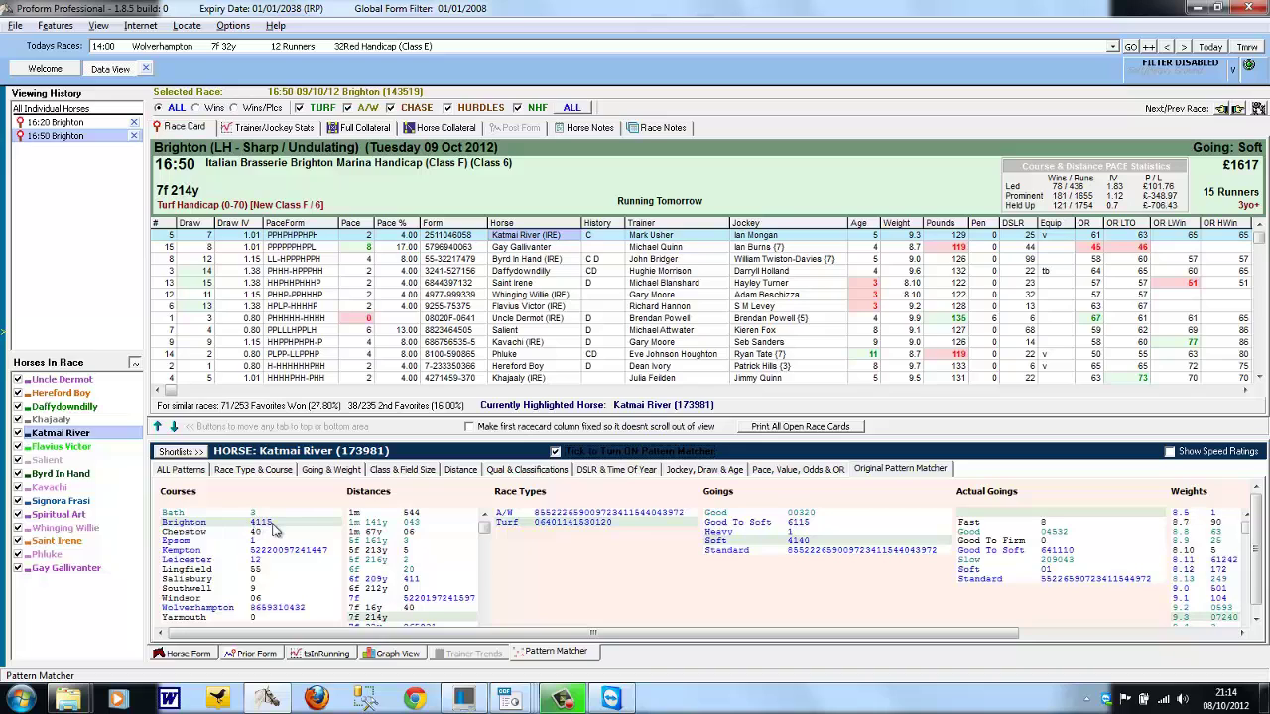
left_click(254, 471)
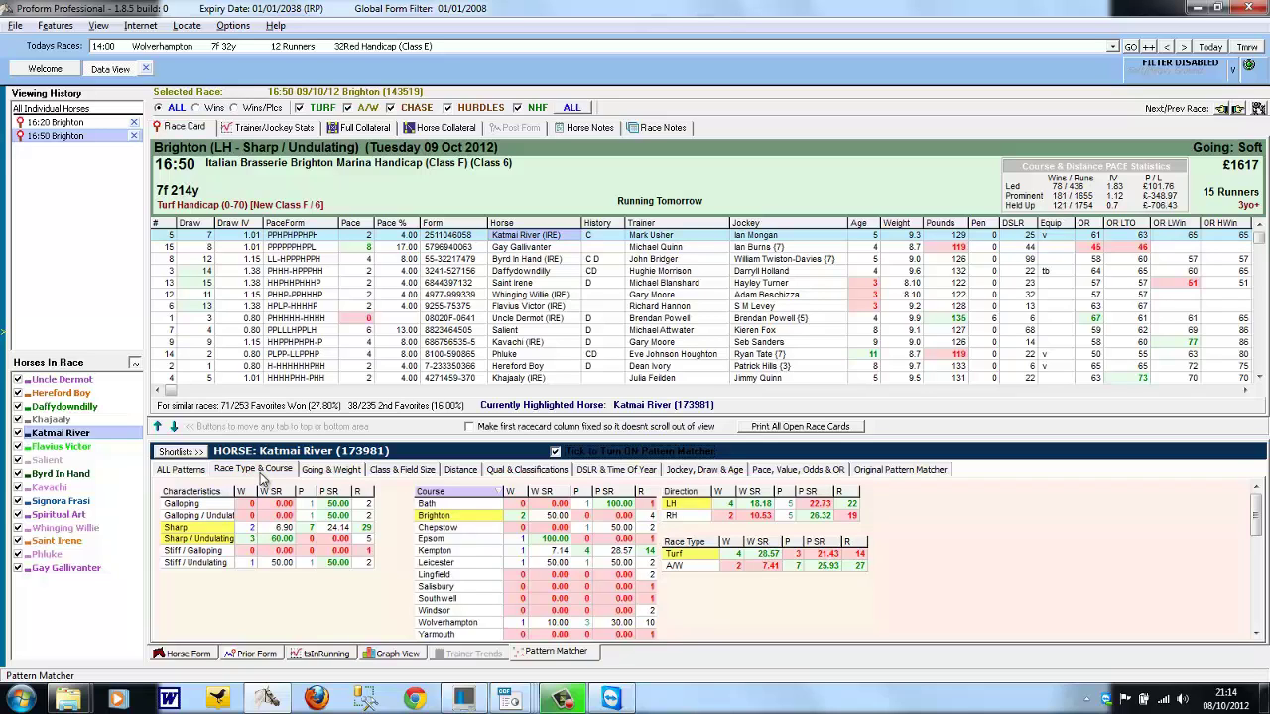
Step: Review the Race Type & Course patterns of Gay Gallivanter, Byrd In Hand and Uncle Dermot
left_click(525, 247)
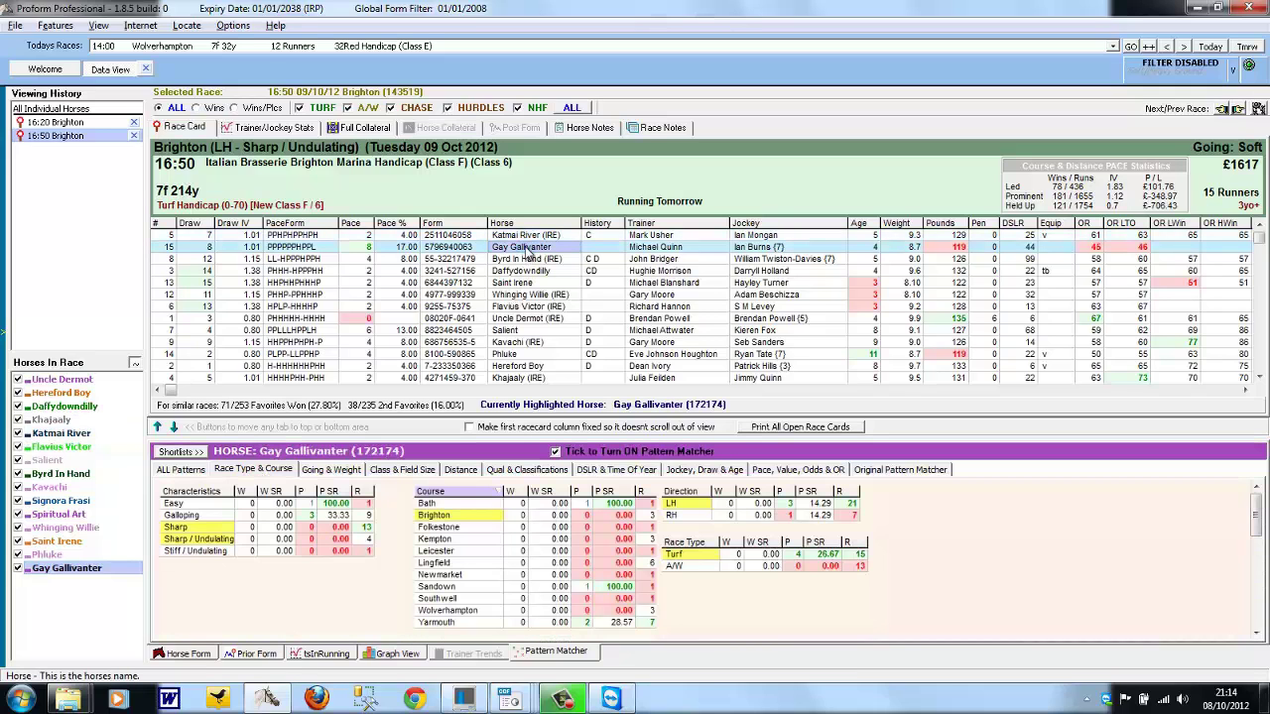
left_click(526, 260)
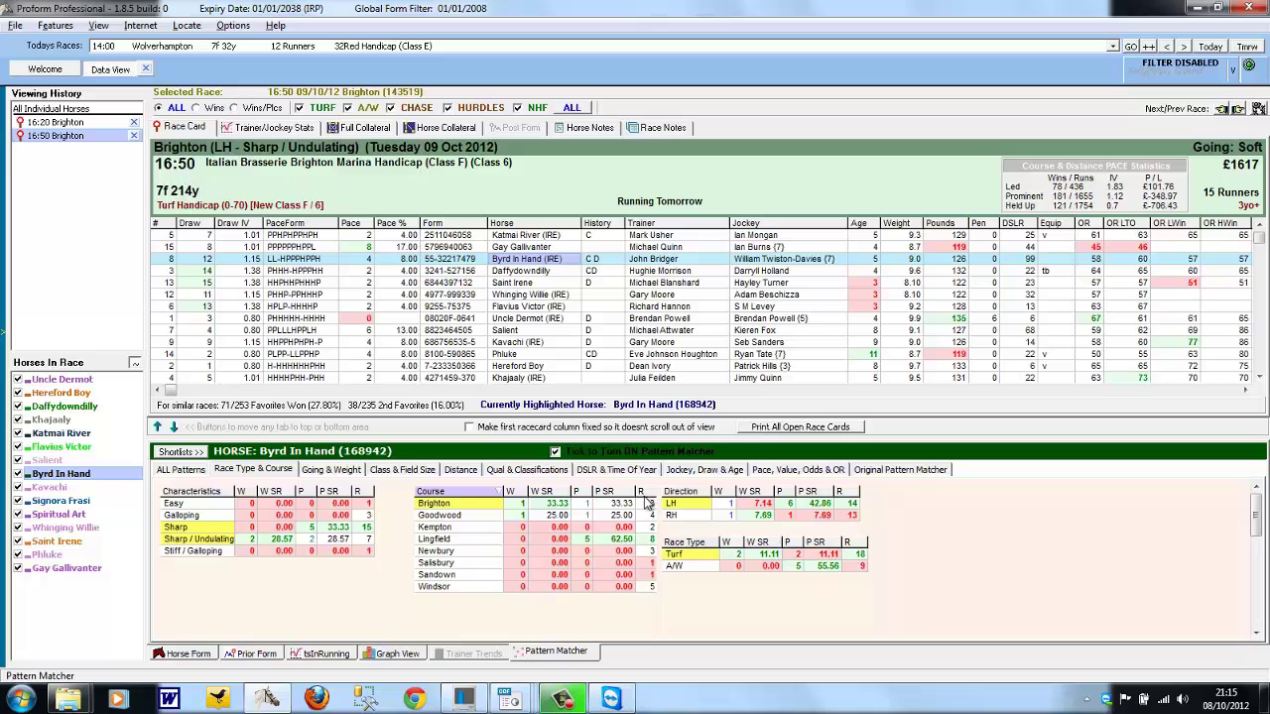
left_click(535, 317)
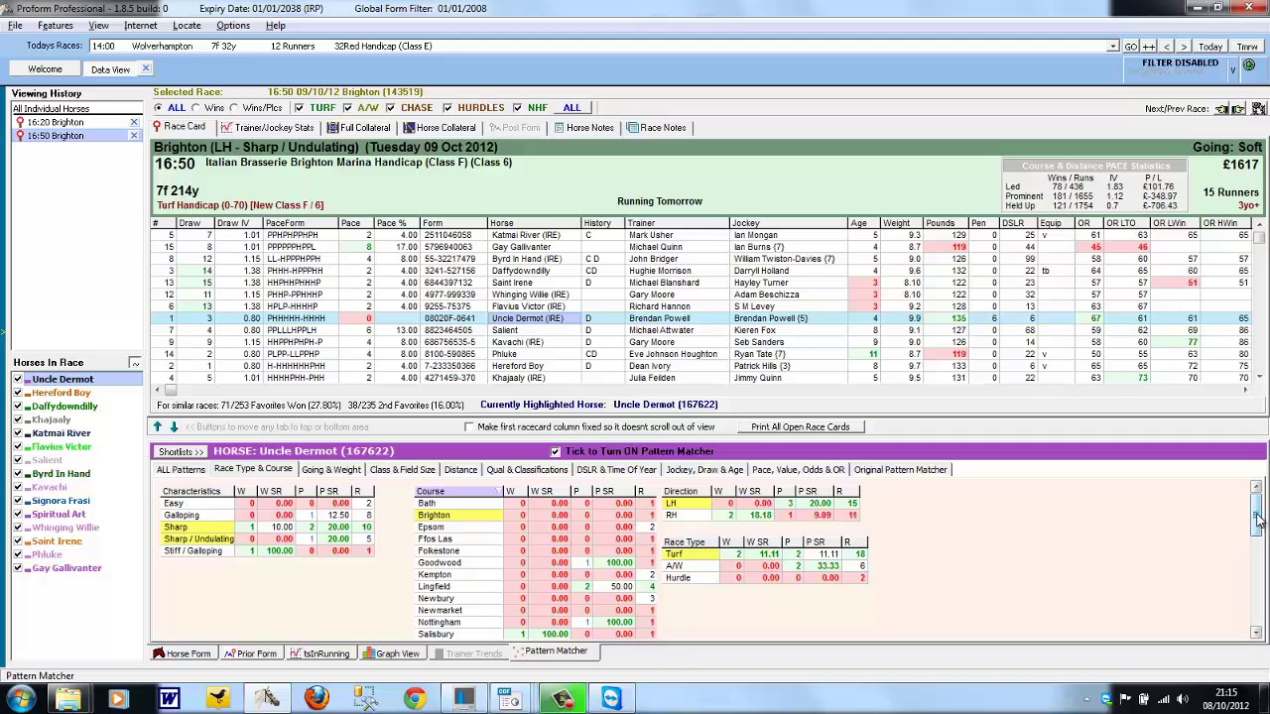
left_click_drag(1257, 529, 1257, 543)
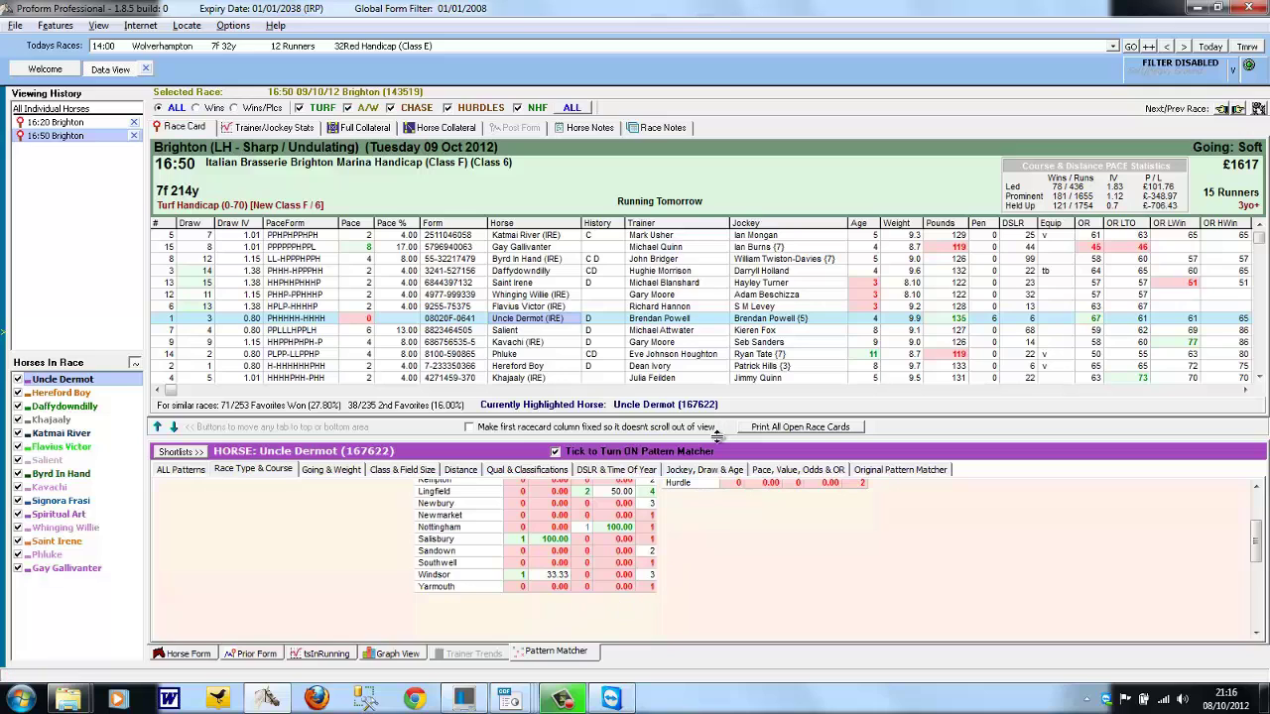
Step: Enlarge the pattern area below the race card and examine All Patterns for Uncle Dermot
left_click_drag(717, 437, 716, 383)
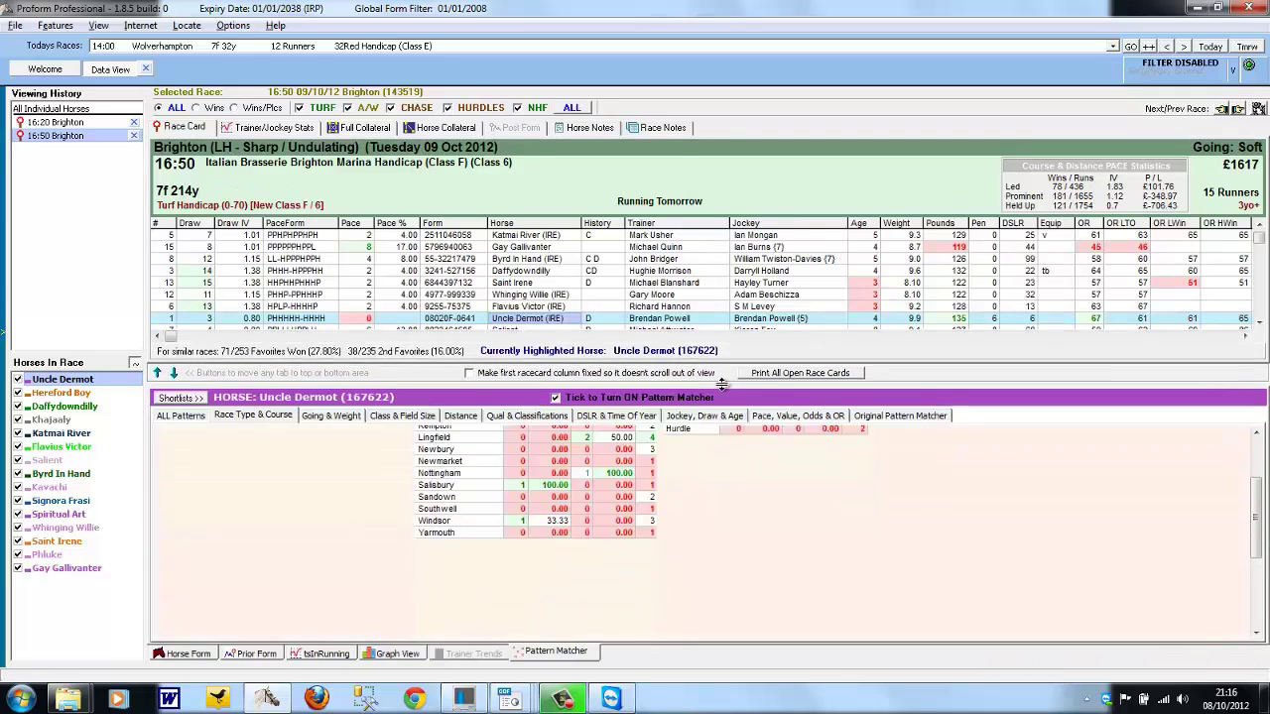
left_click(186, 417)
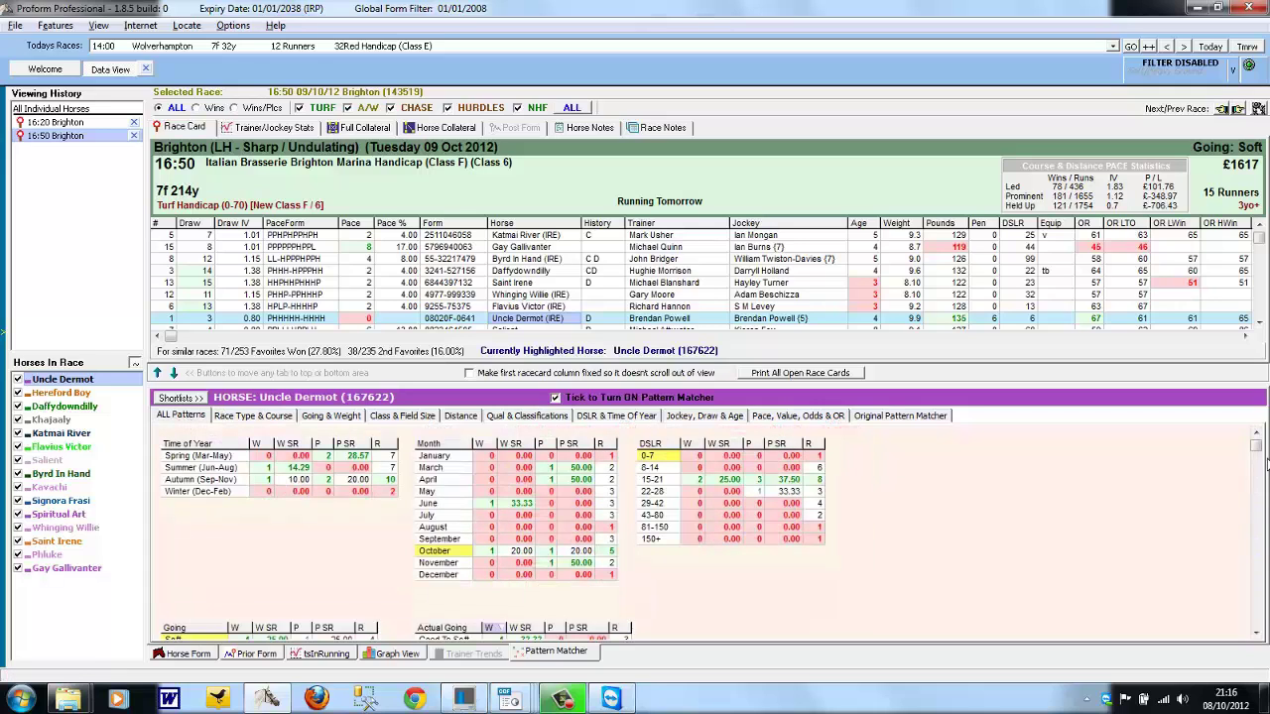
left_click(1255, 517)
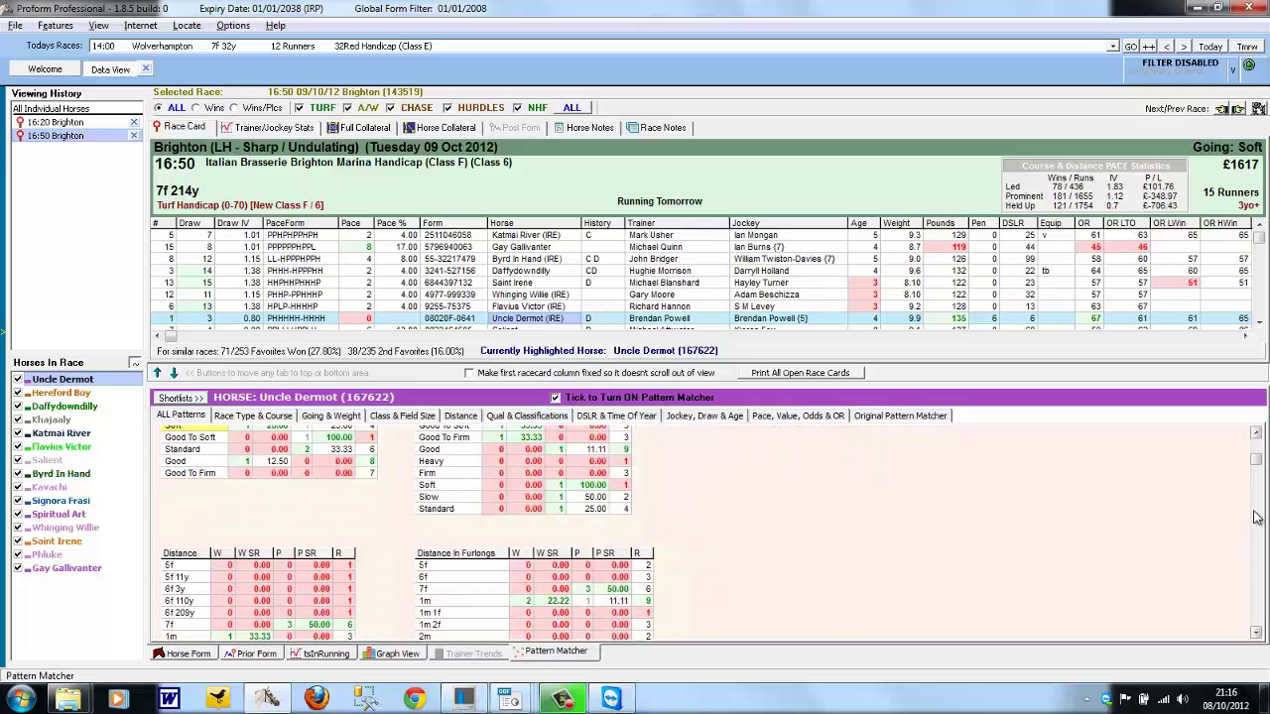
left_click(1258, 574)
left_click(1258, 623)
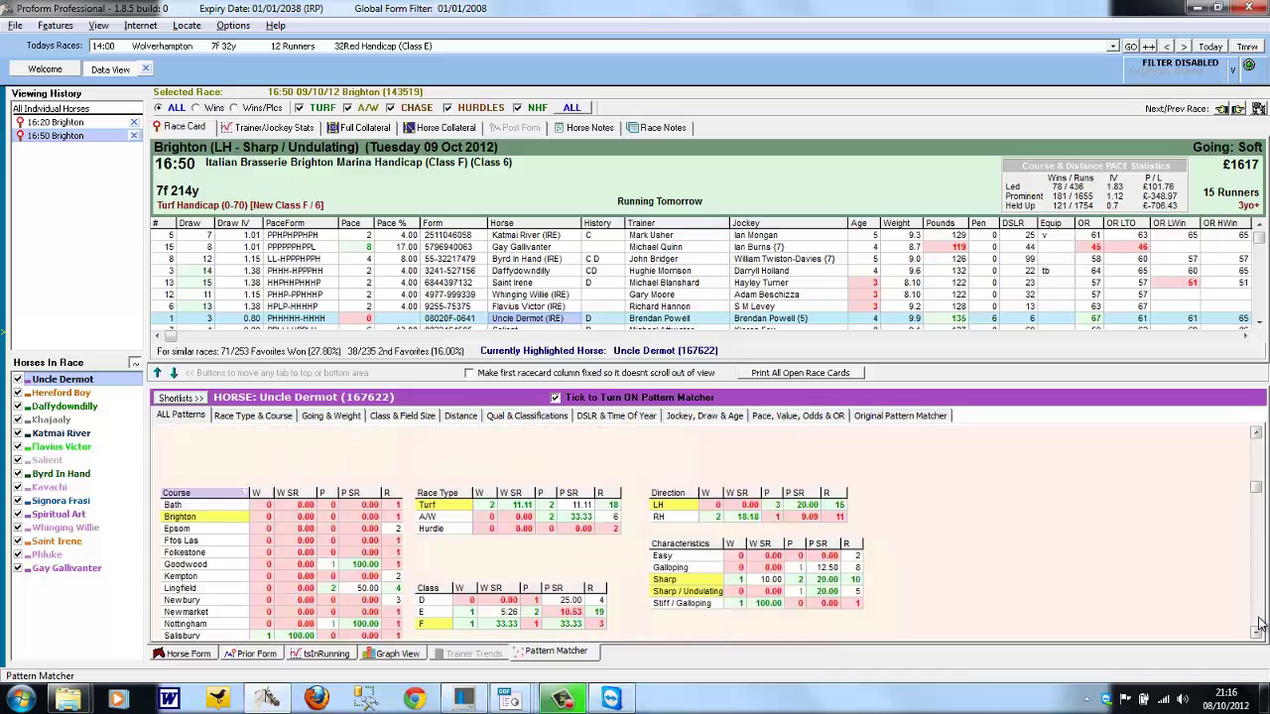
Step: Show Katmai River's Race Type & Course patterns and apply a quick filter that includes only turf races
left_click(525, 234)
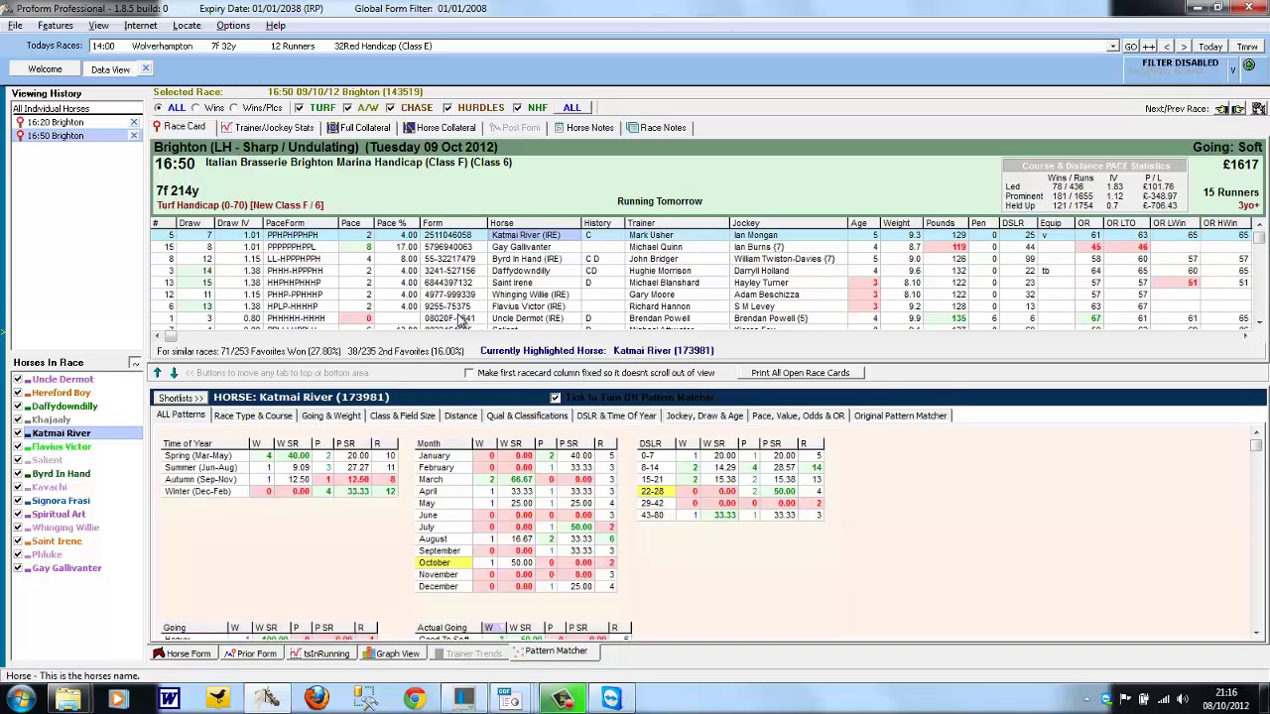
left_click(250, 417)
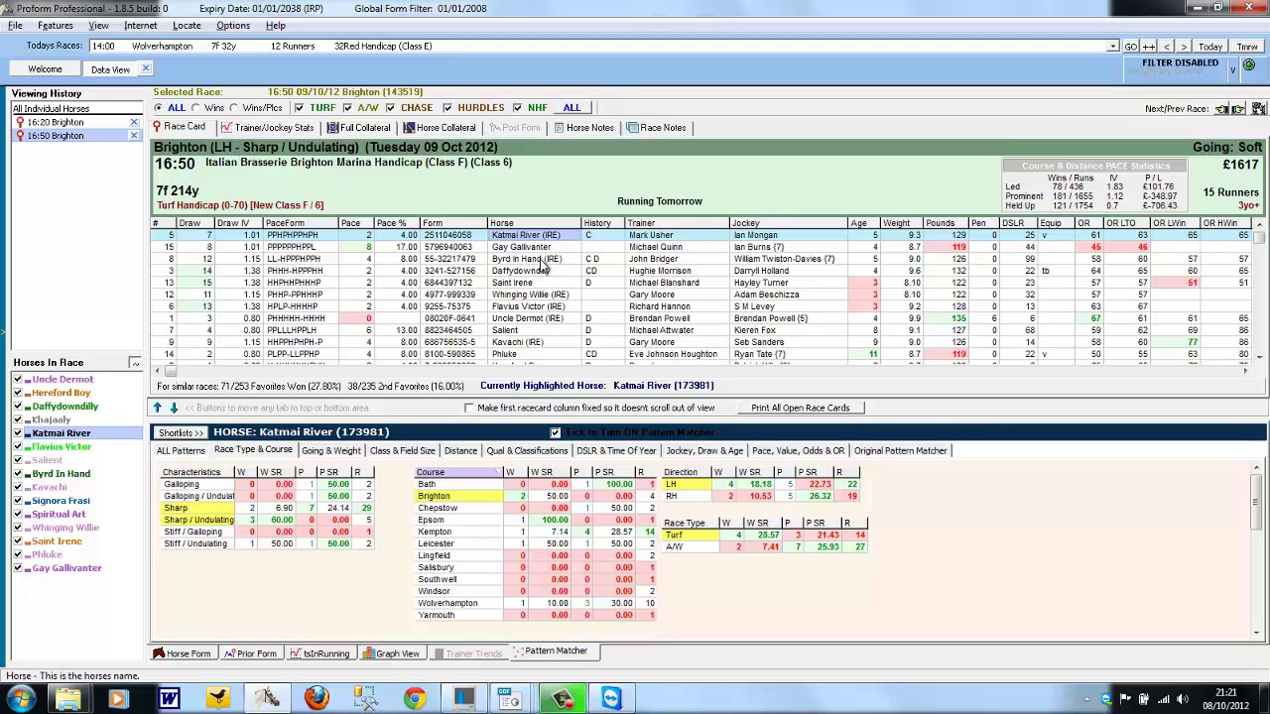
left_click(572, 110)
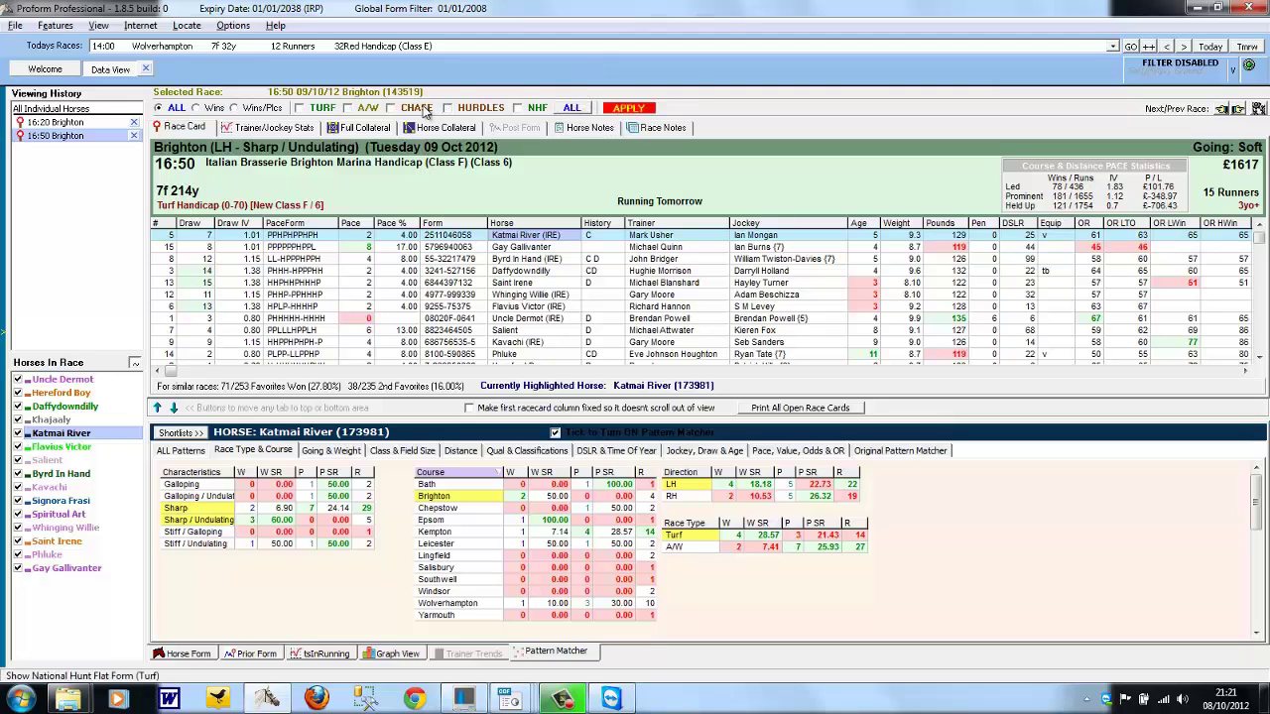
left_click(298, 107)
left_click(631, 107)
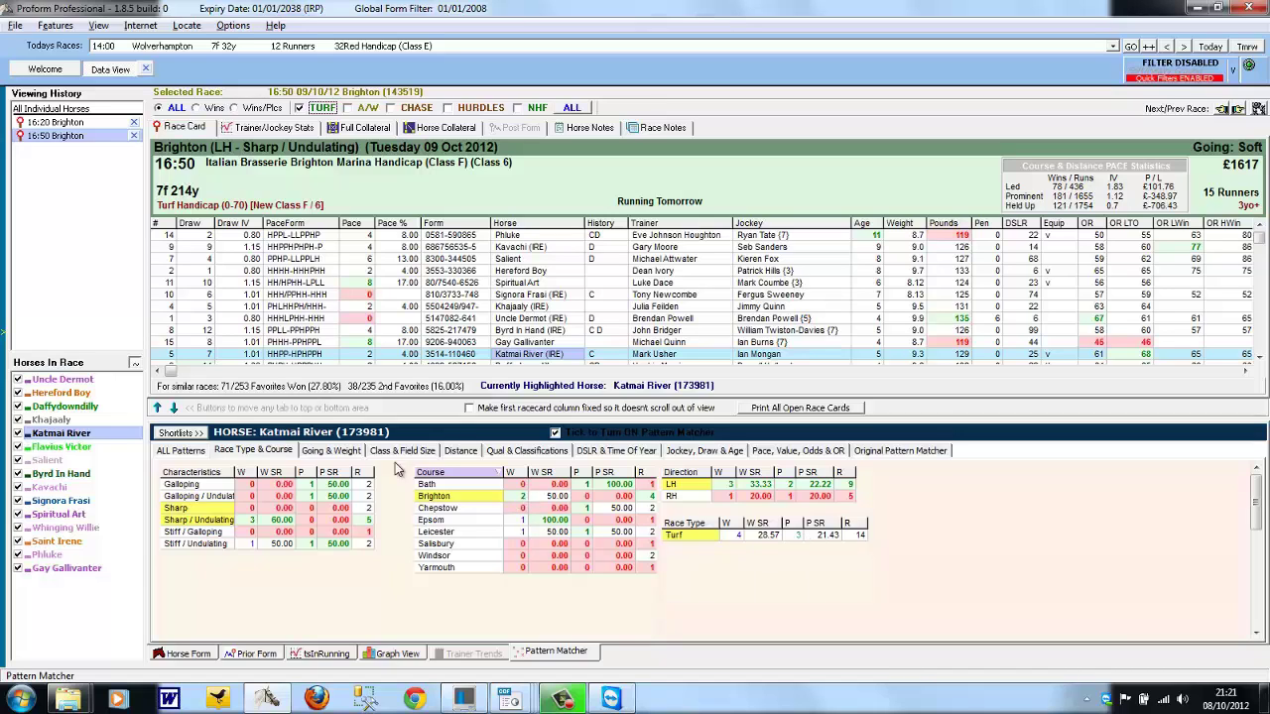
Step: Examine Katmai River's turf-only patterns from Going & Weight through DSLR & Time Of Year, plus the Original Pattern Matcher
left_click(337, 454)
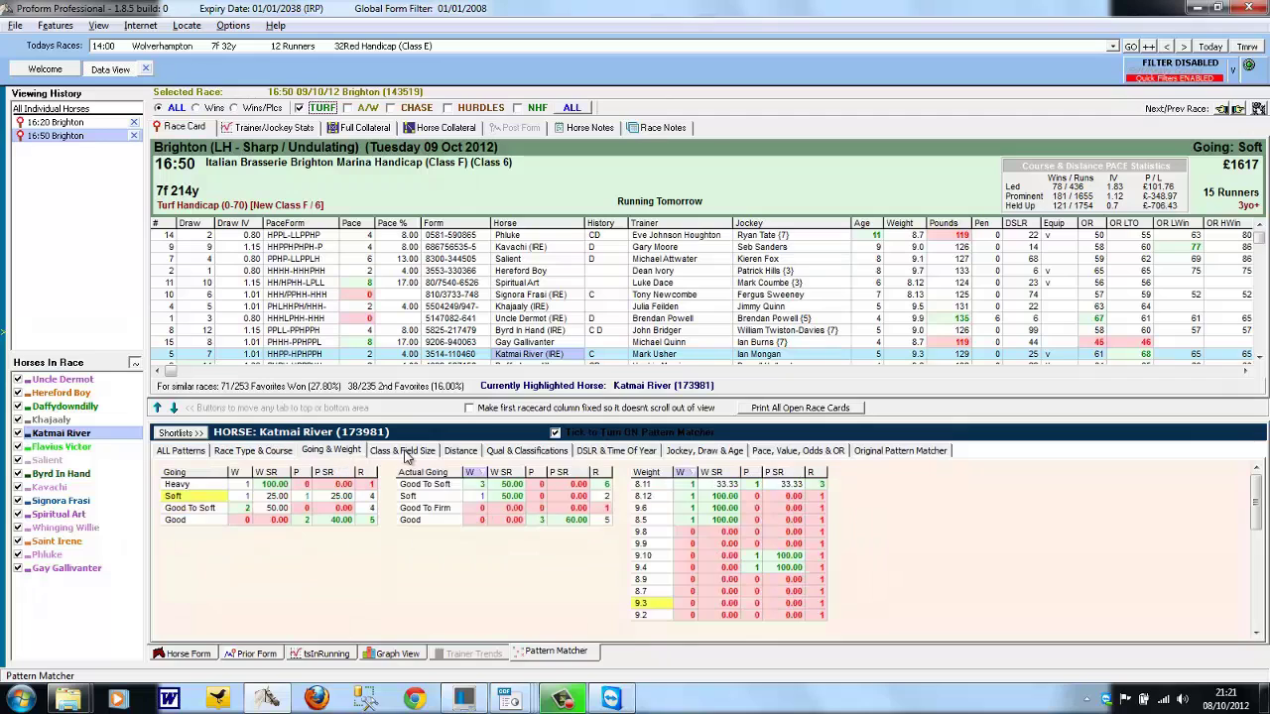
left_click(405, 455)
left_click(470, 454)
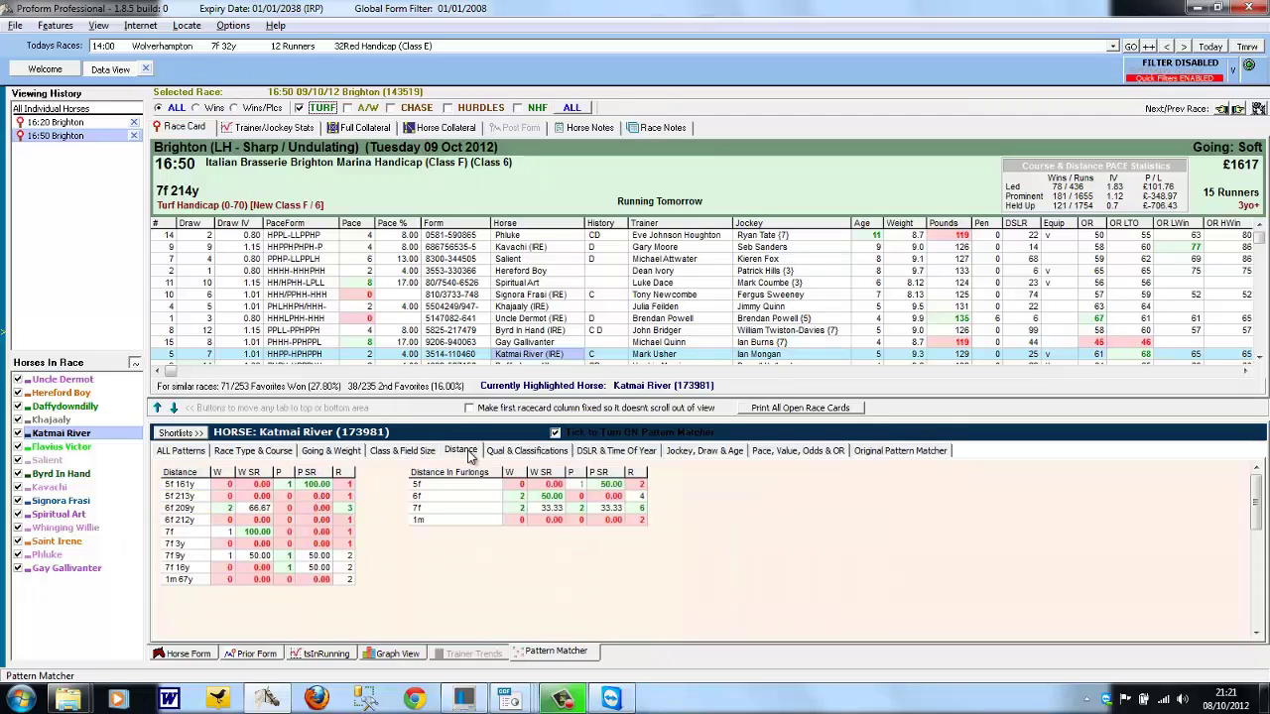
left_click(530, 457)
left_click(617, 455)
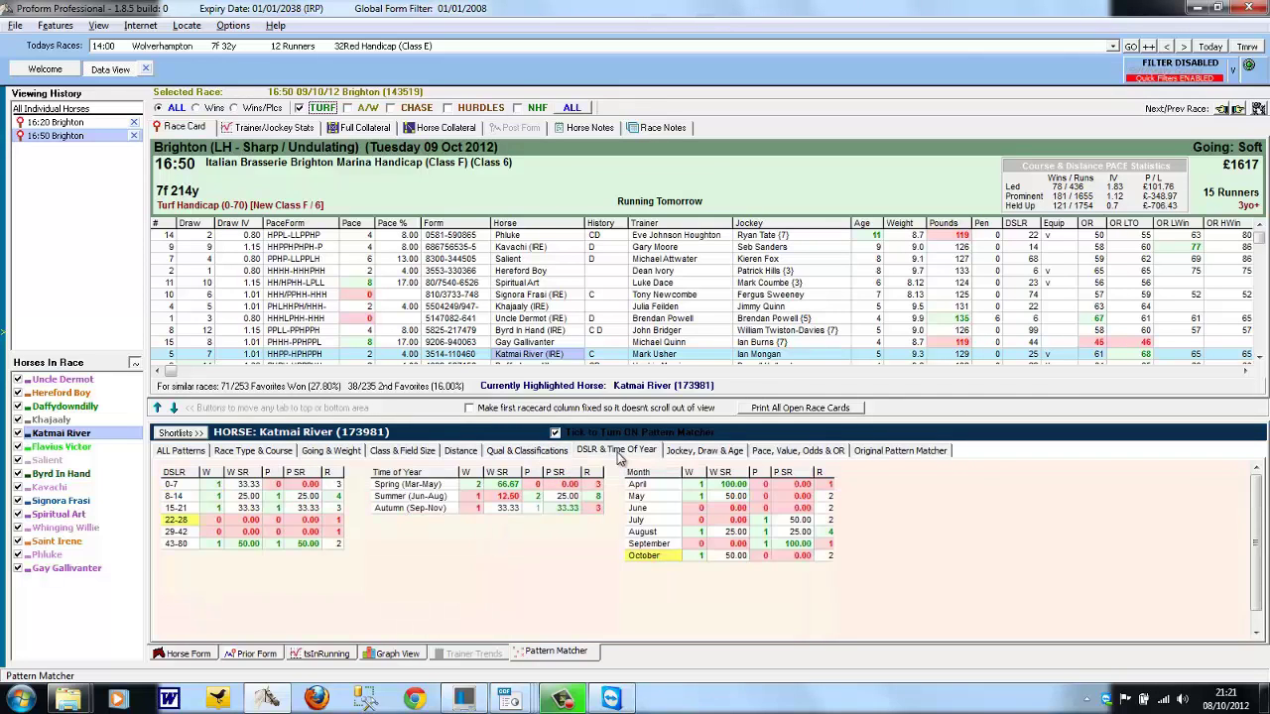
left_click(914, 454)
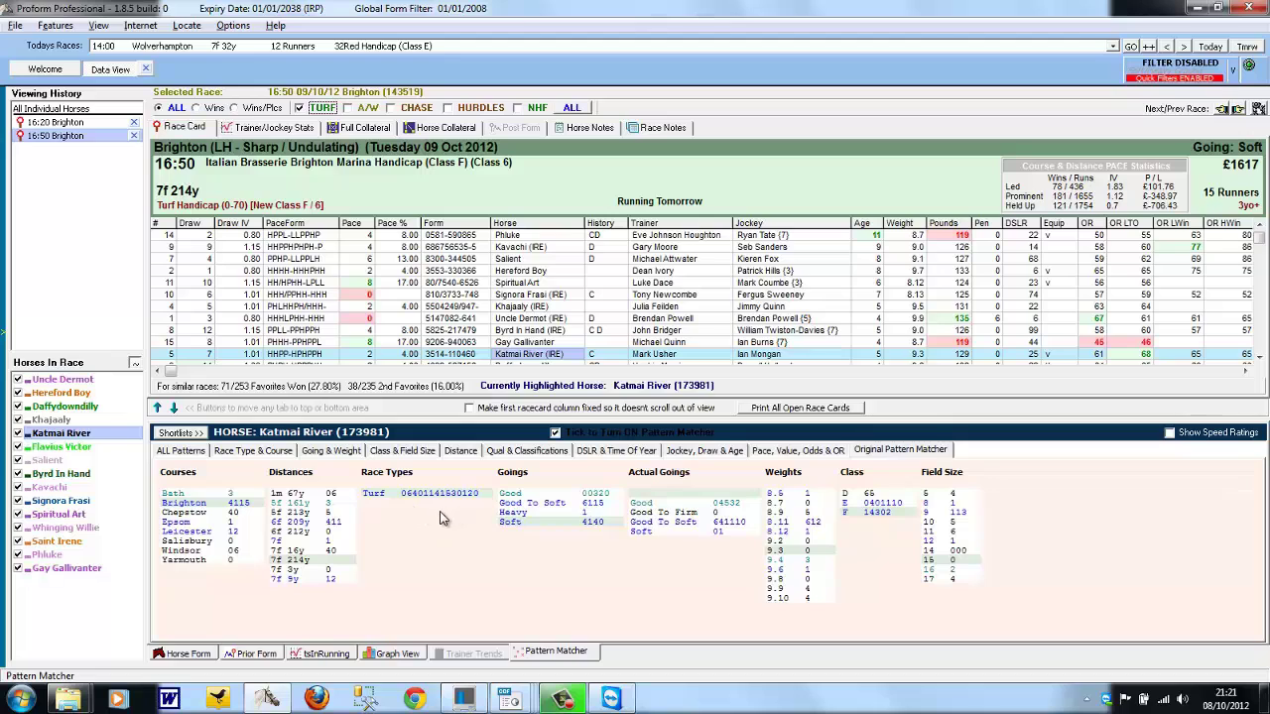
Step: Apply the saved Soft/Heavy Ground filter and review Katmai River's course, going, class, field size and qualification patterns
left_click(1235, 74)
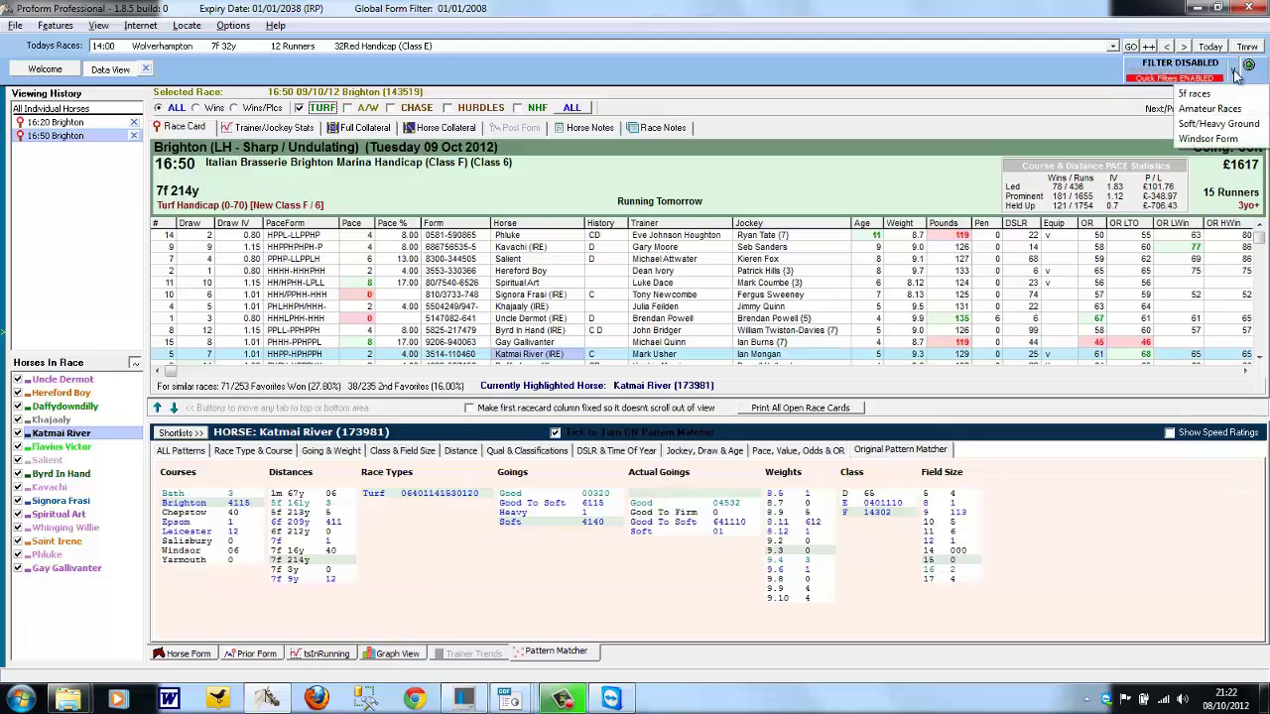
left_click(1218, 124)
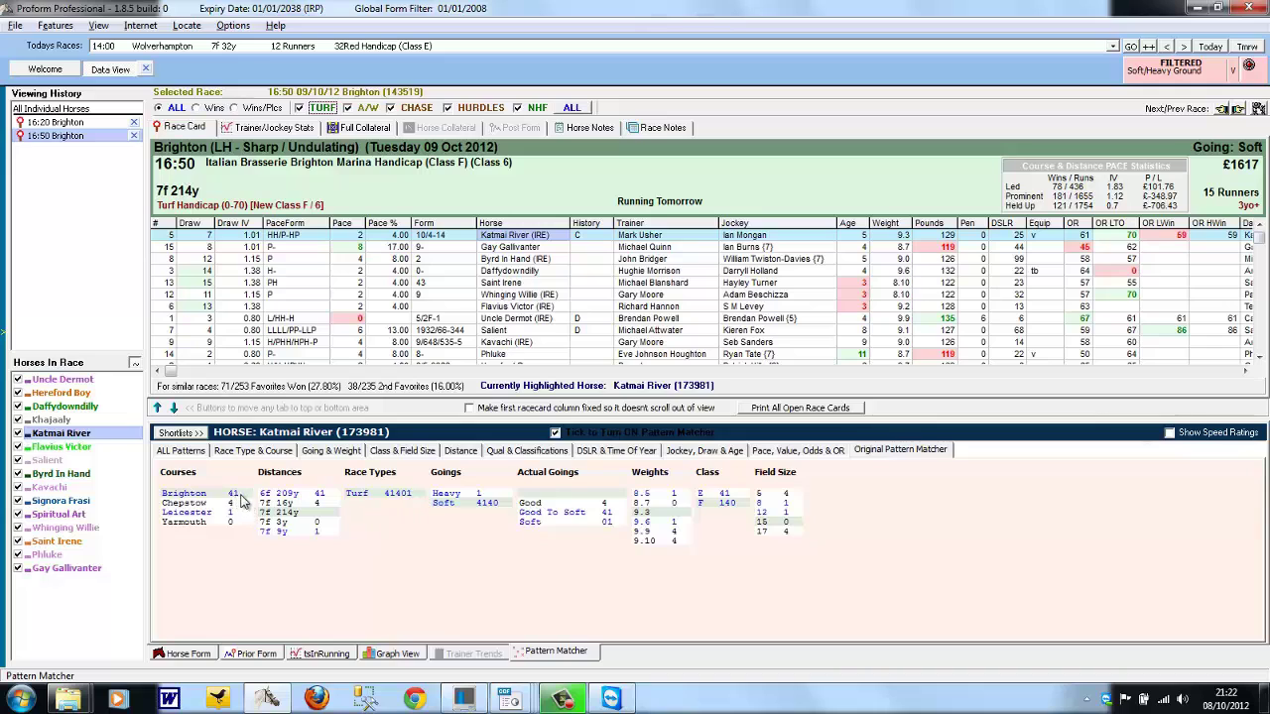
left_click(256, 452)
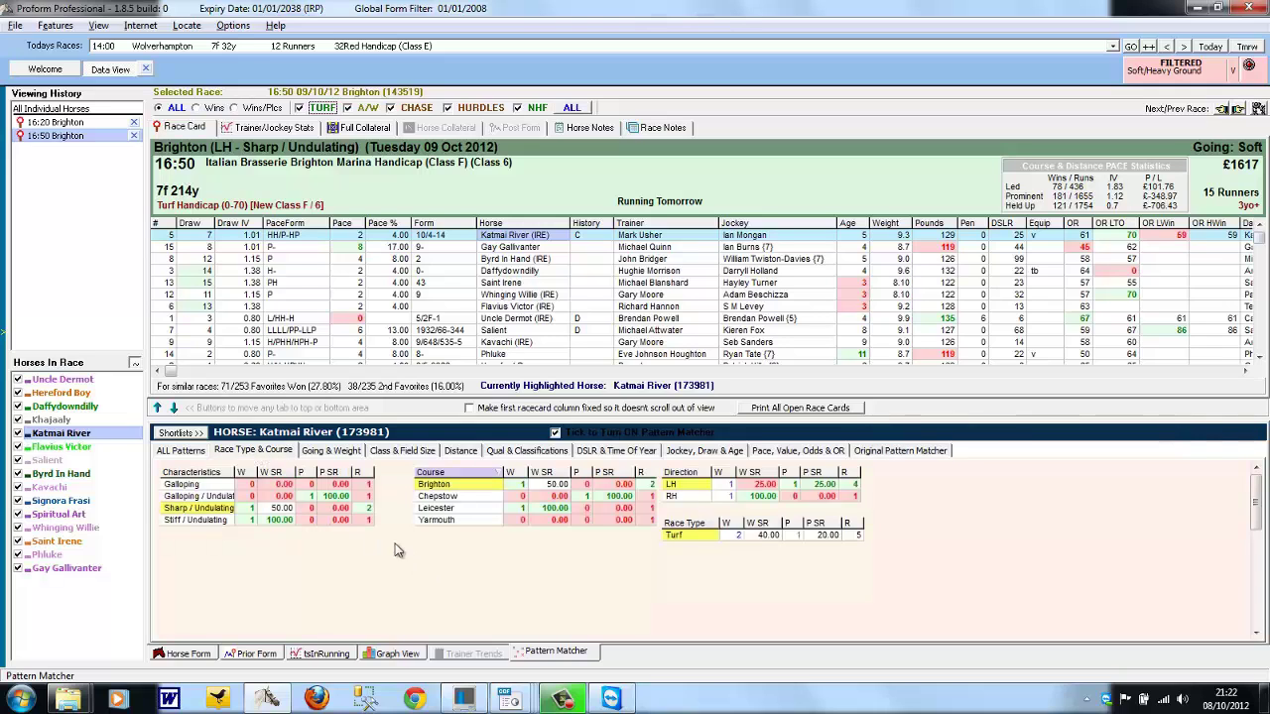
left_click(331, 450)
left_click(401, 452)
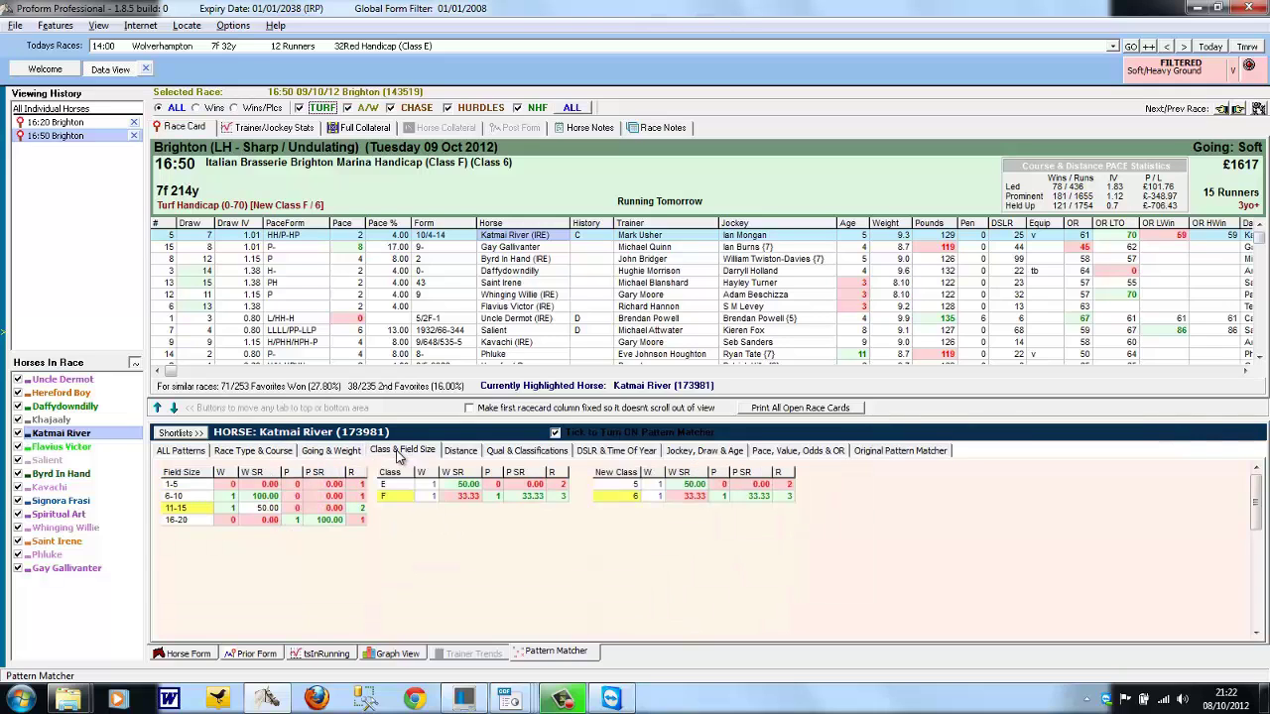
left_click(519, 451)
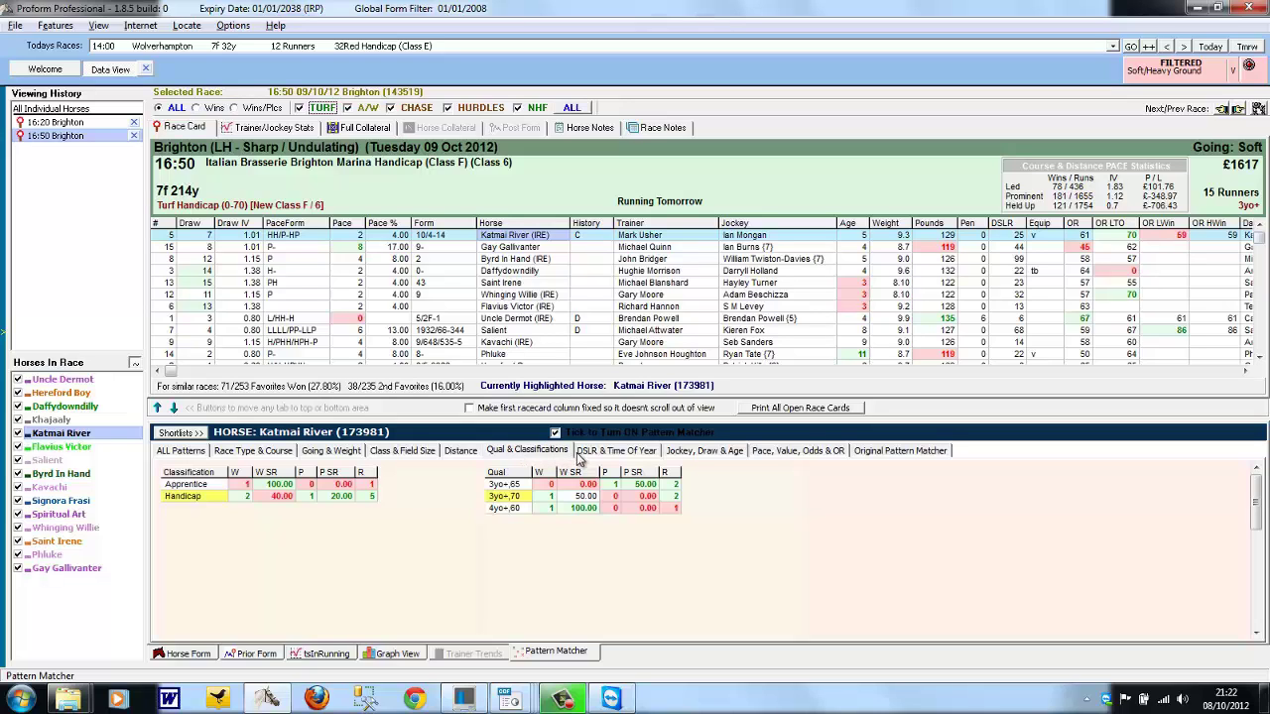
Step: View the Original Pattern Matcher results for Salient and Kavachi under the Soft/Heavy Ground filter
left_click(461, 331)
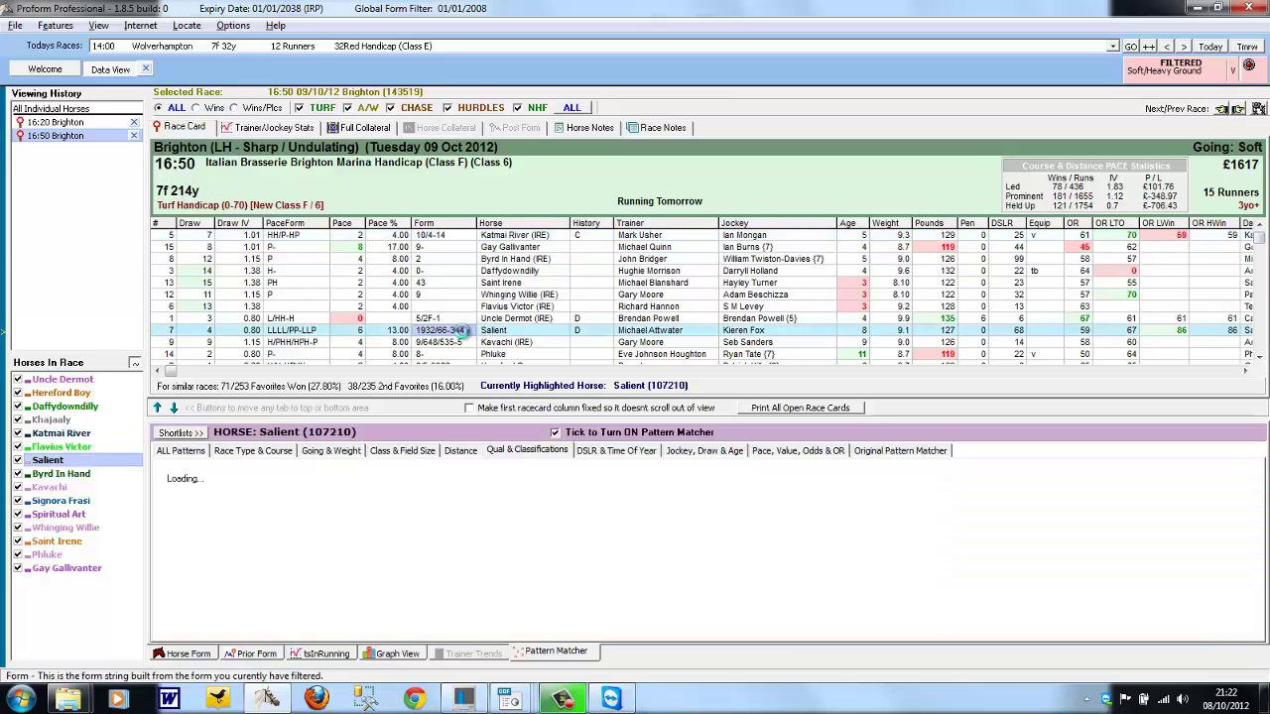
left_click(868, 453)
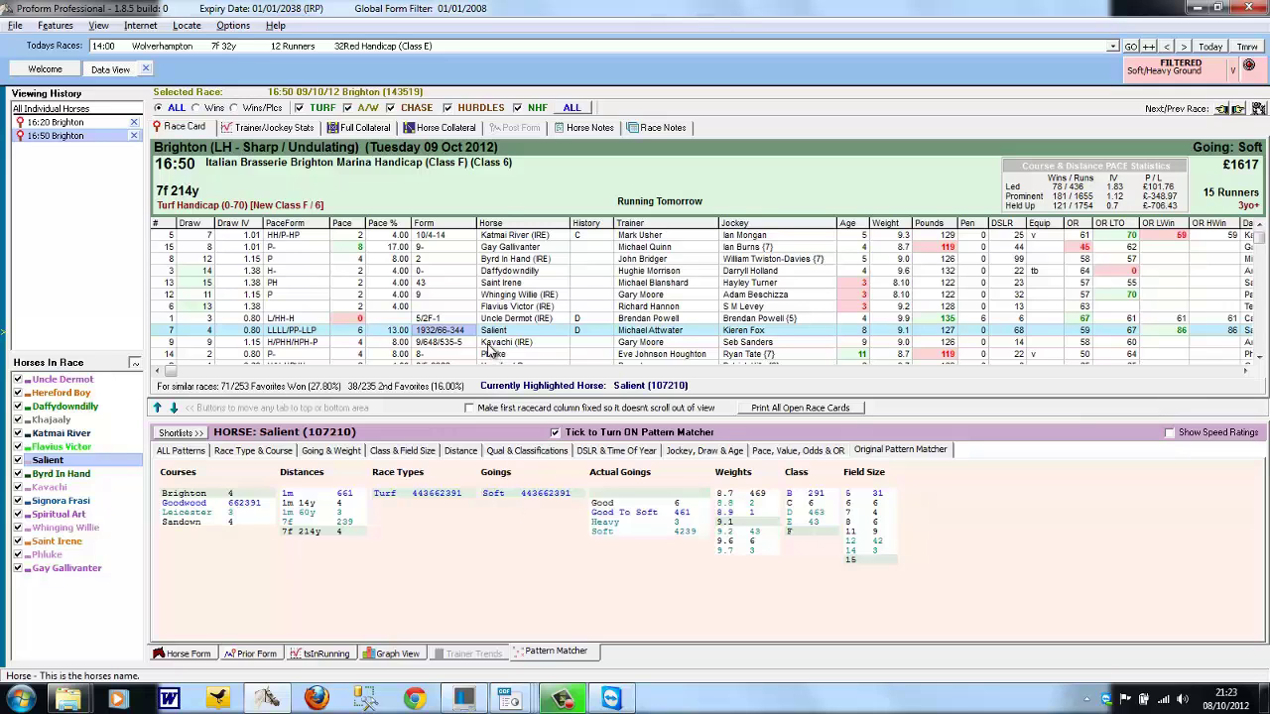
left_click(481, 342)
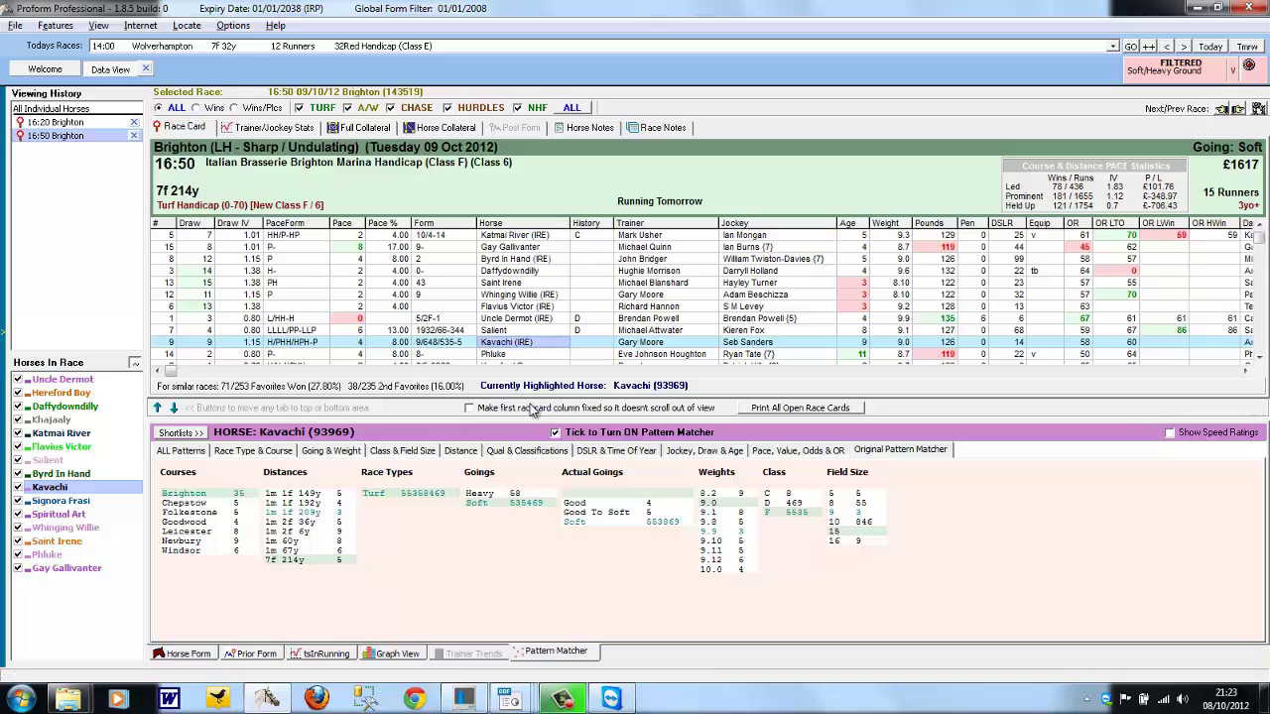
Step: Switch to the 16:20 Brighton race and show the Original Pattern Matcher results for Highlife Dancer
left_click(1261, 357)
left_click(1261, 358)
left_click(1261, 358)
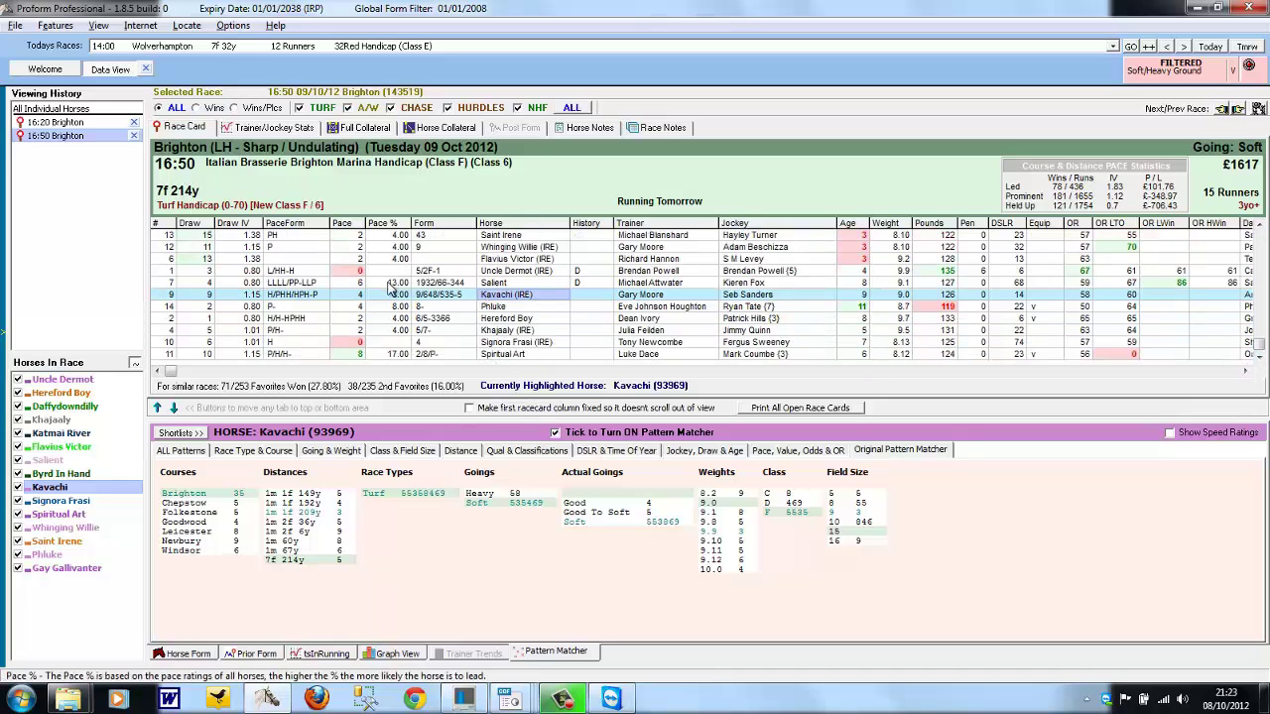
left_click(64, 123)
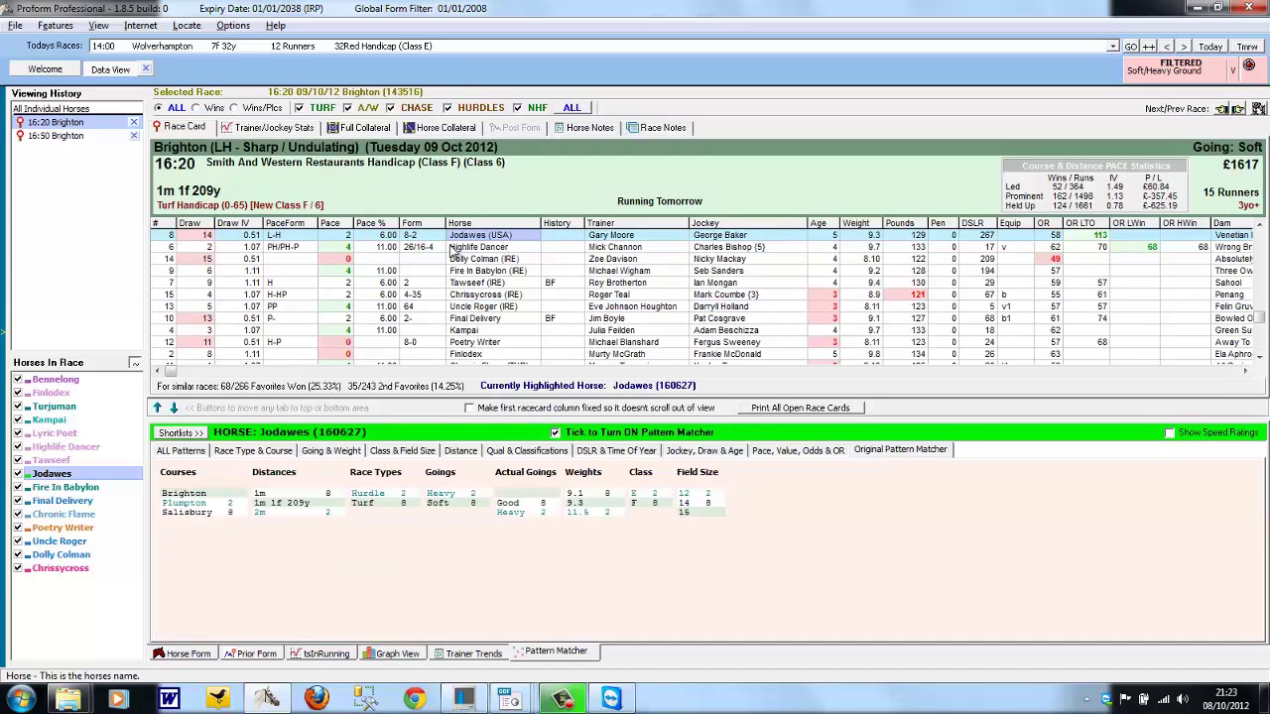
left_click(427, 247)
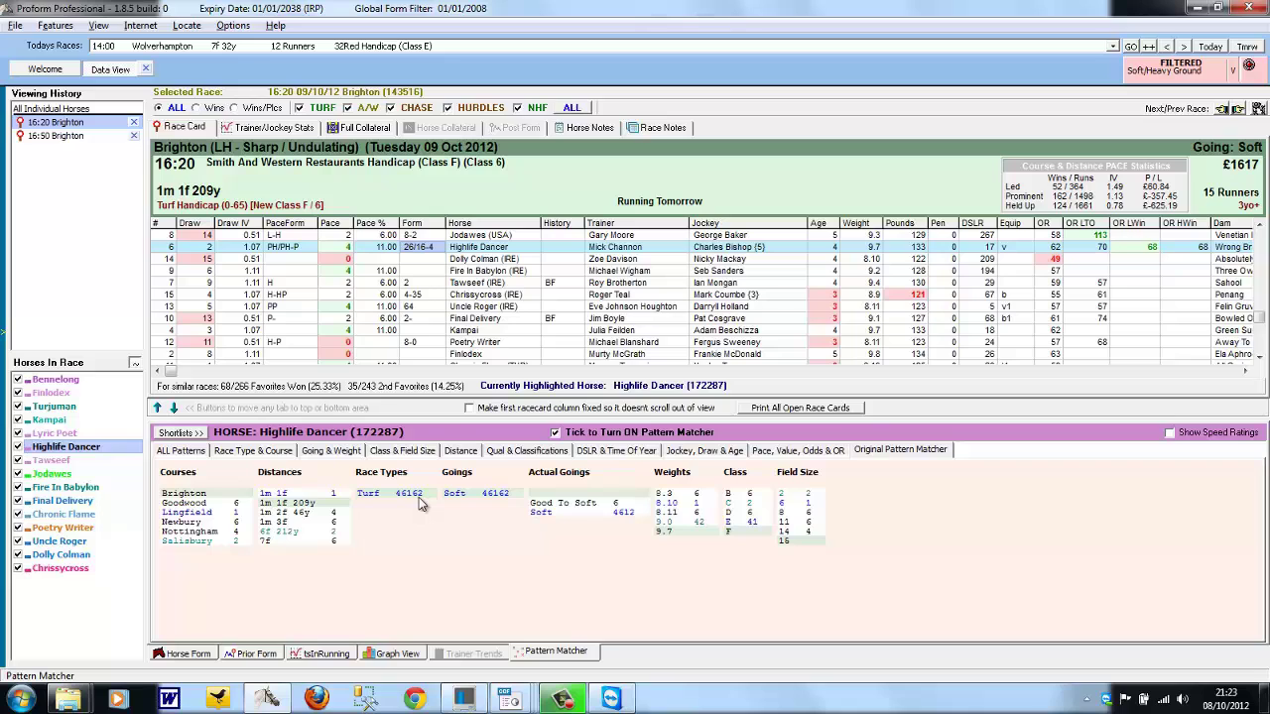
Step: Review Highlife Dancer's Race Type & Course, Going & Weight and Class & Field Size patterns
left_click(278, 456)
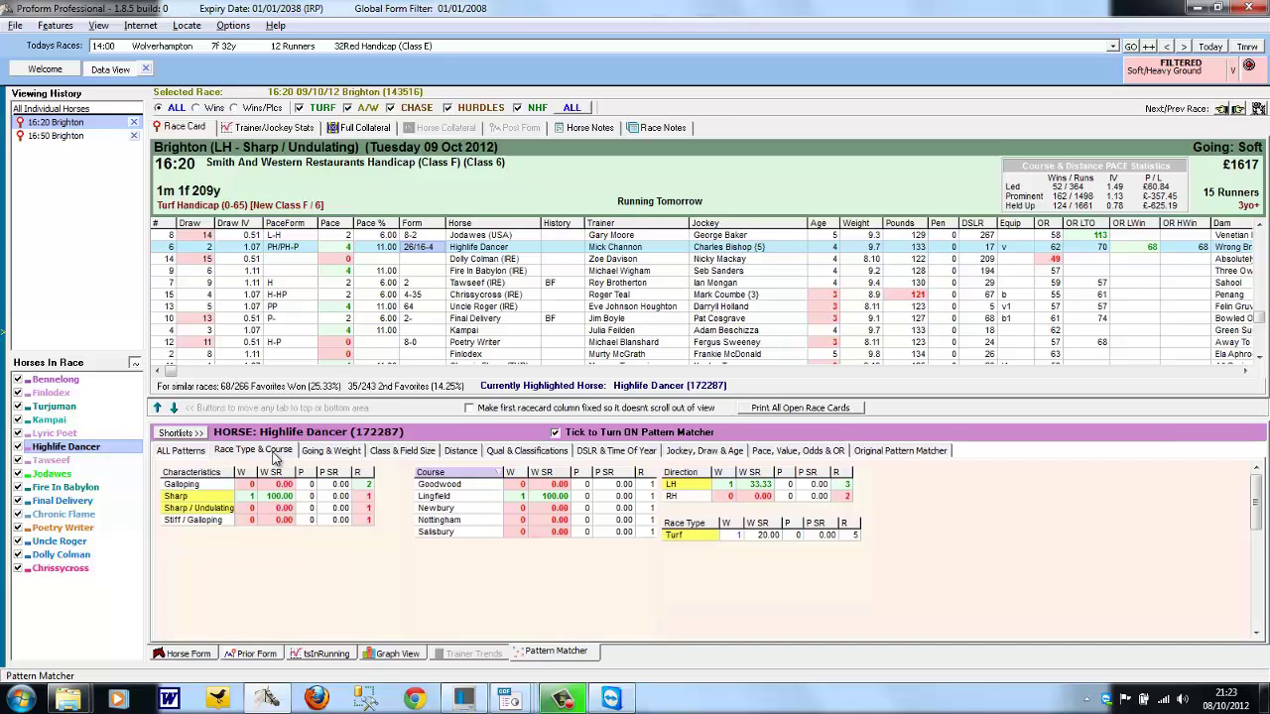
left_click(327, 455)
left_click(404, 456)
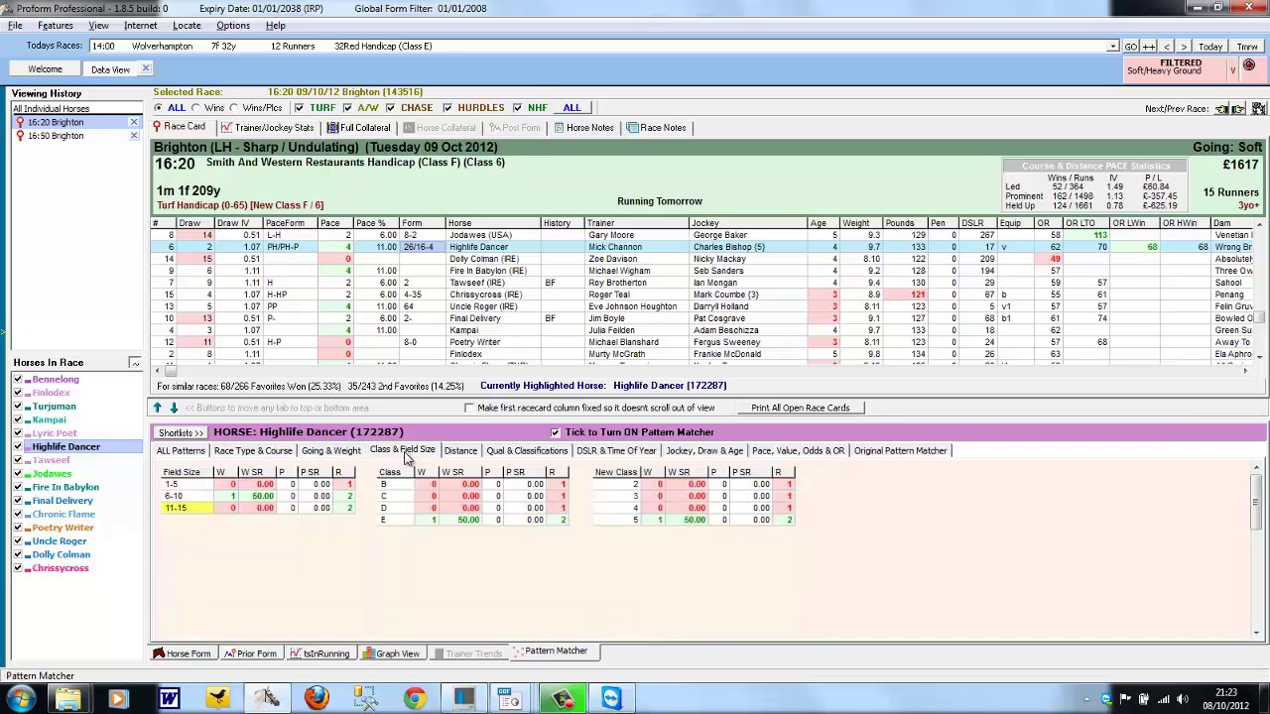
Step: Select Bennelong and view its Race Type & Course patterns and Original Pattern Matcher results
left_click(1259, 230)
left_click(1259, 230)
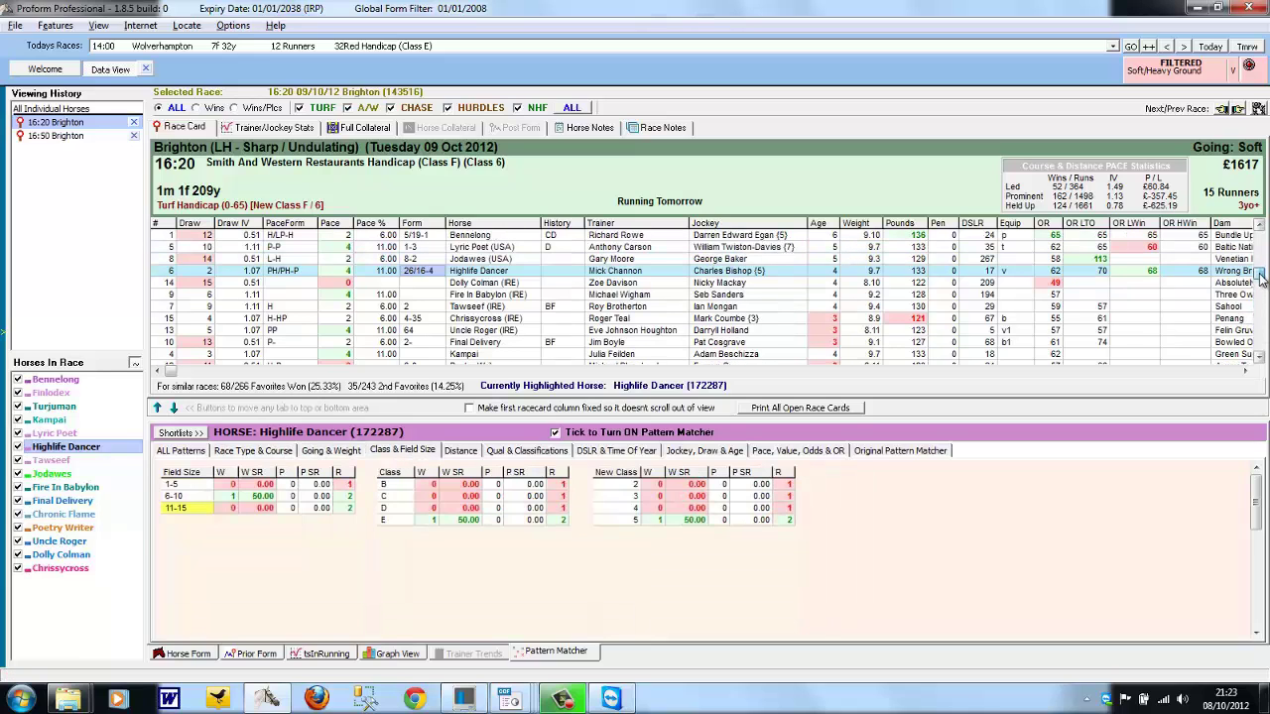
left_click(1260, 230)
left_click(483, 248)
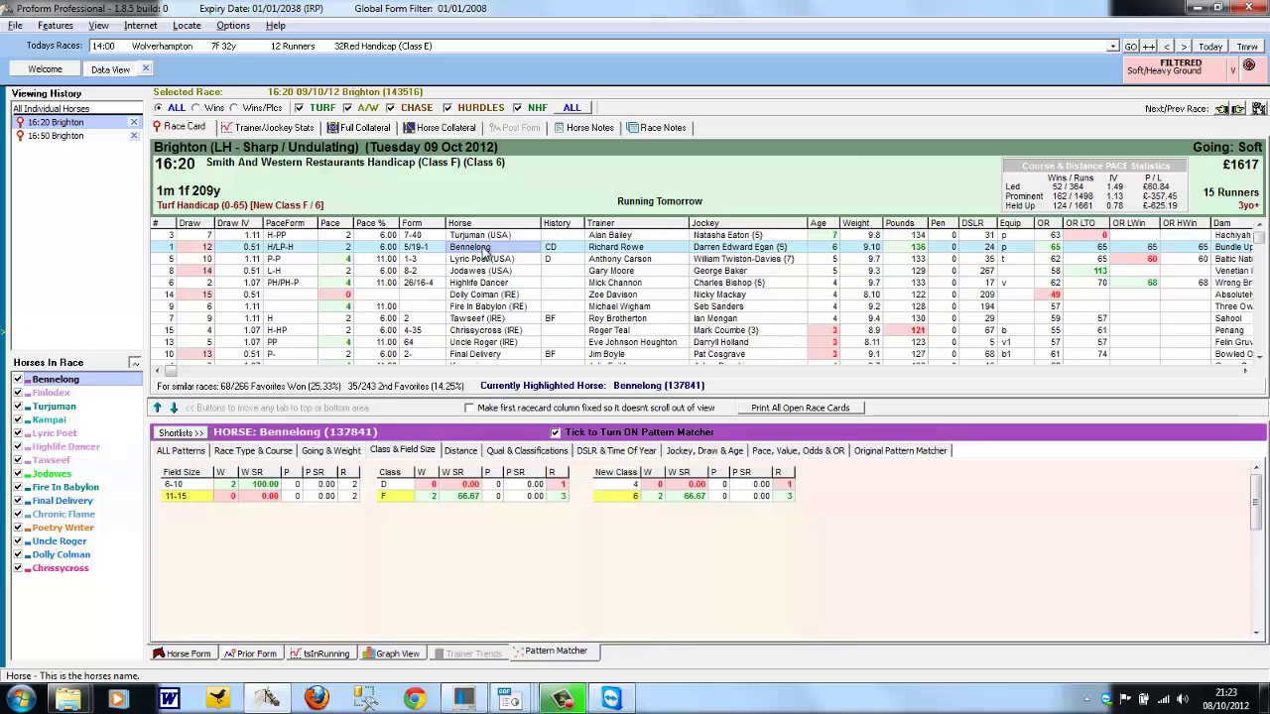
left_click(254, 452)
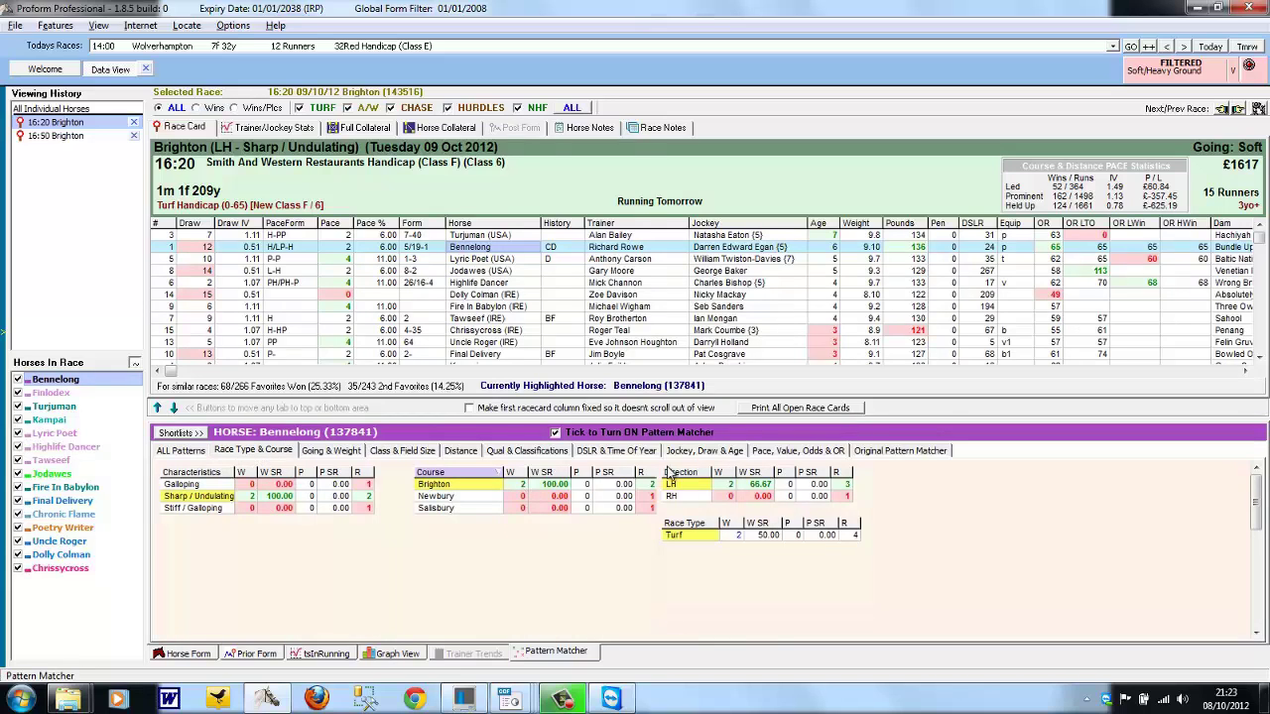
left_click(896, 450)
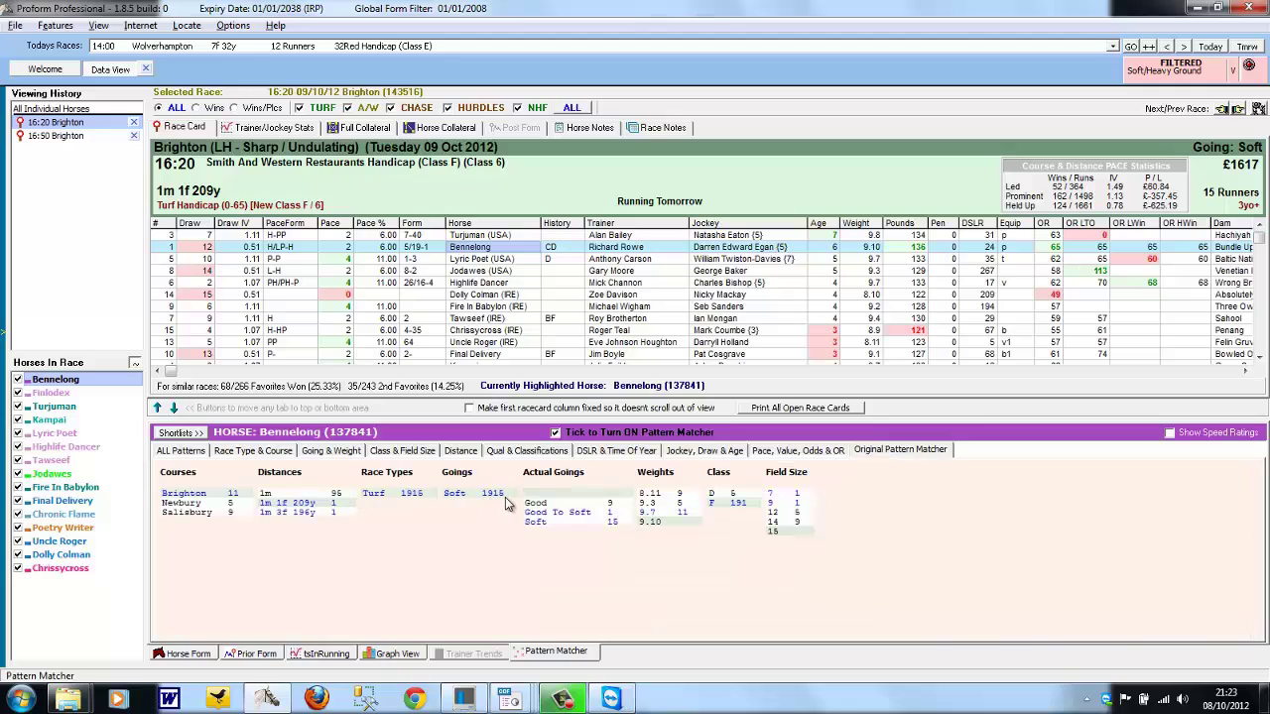
Step: Examine Bennelong's patterns from the full overview through going, weight, class, field size and distance to Qual & Classifications
left_click(238, 452)
left_click(187, 453)
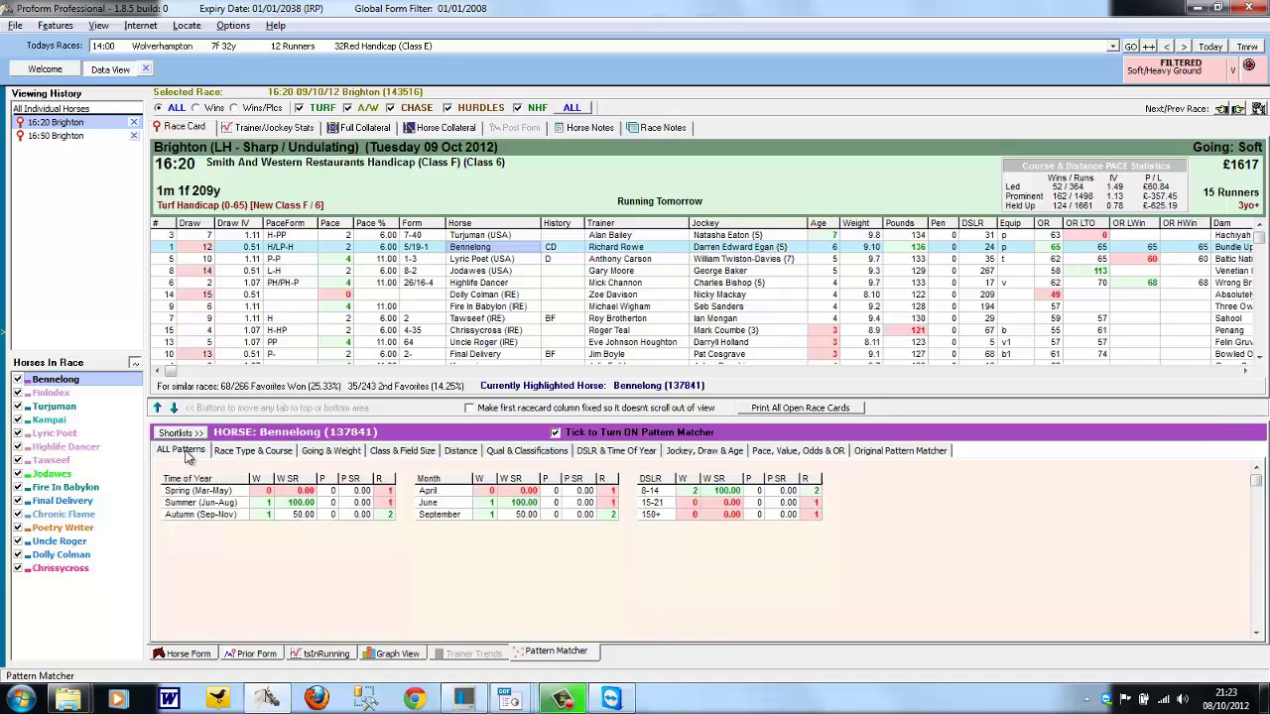
left_click(321, 456)
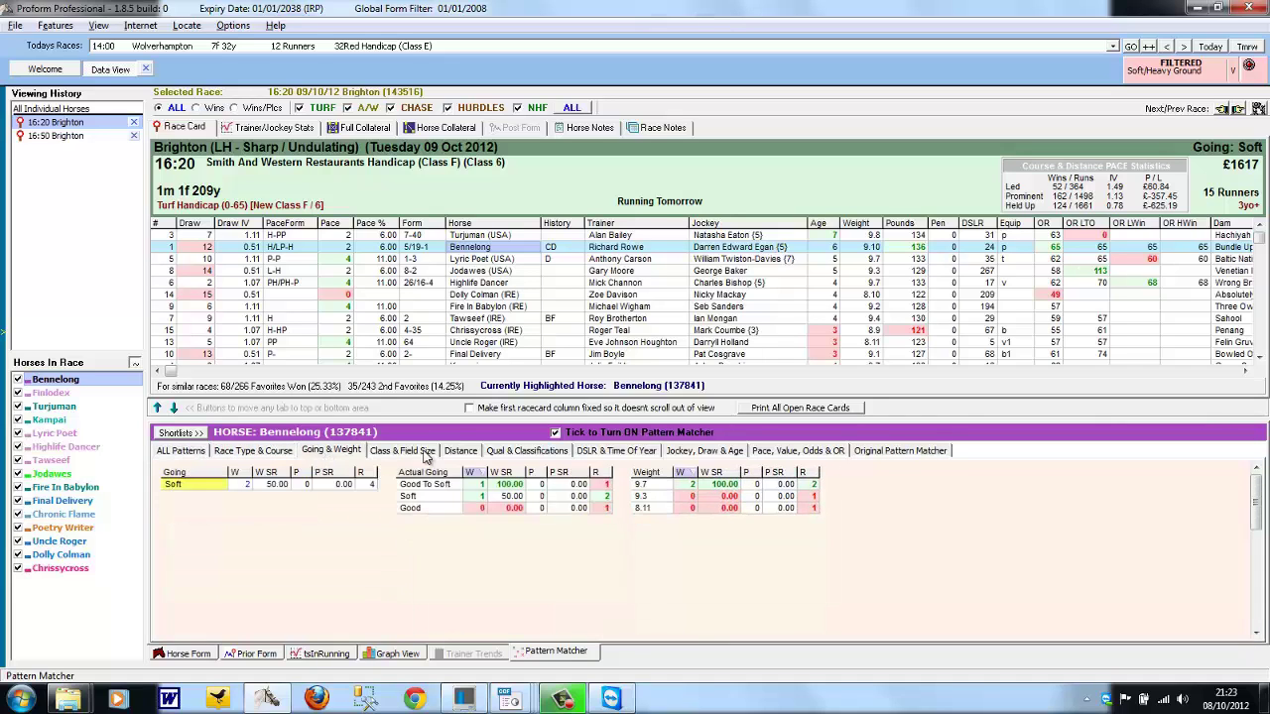
left_click(428, 457)
left_click(450, 456)
left_click(536, 454)
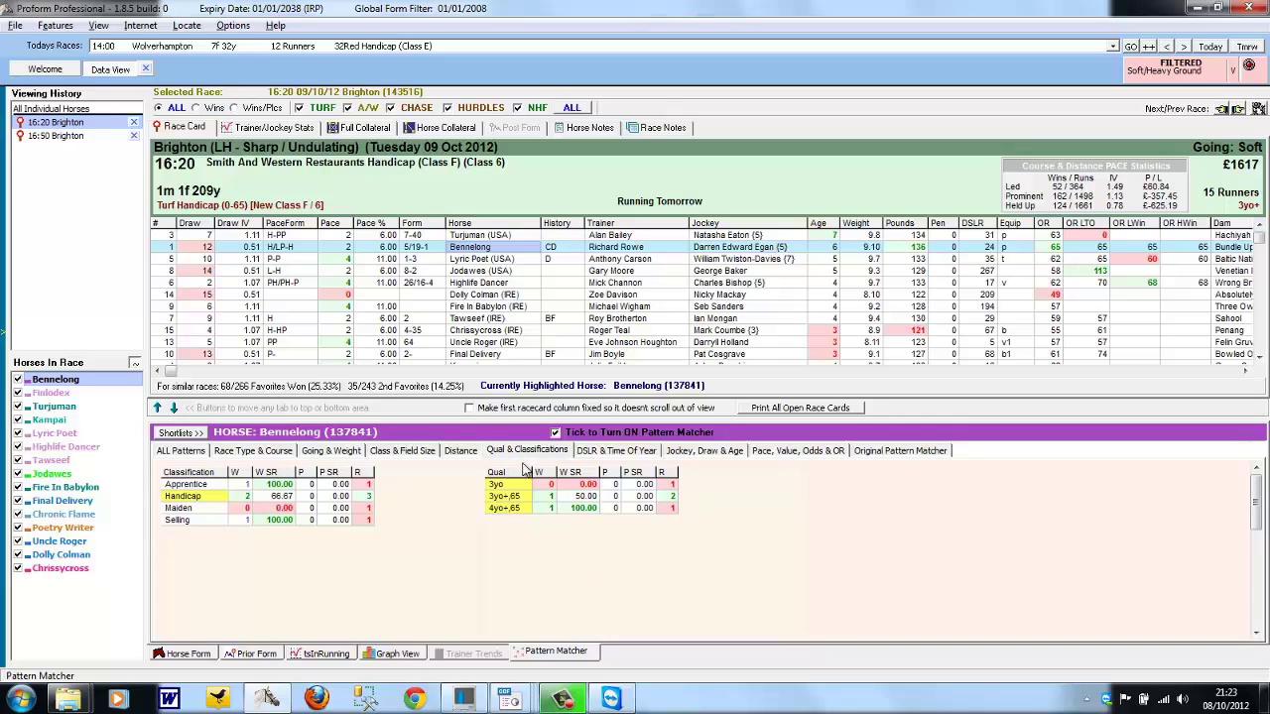
Step: Select Lyric Poet in the 16:20 Brighton race and view its Race Type & Course patterns
left_click(432, 259)
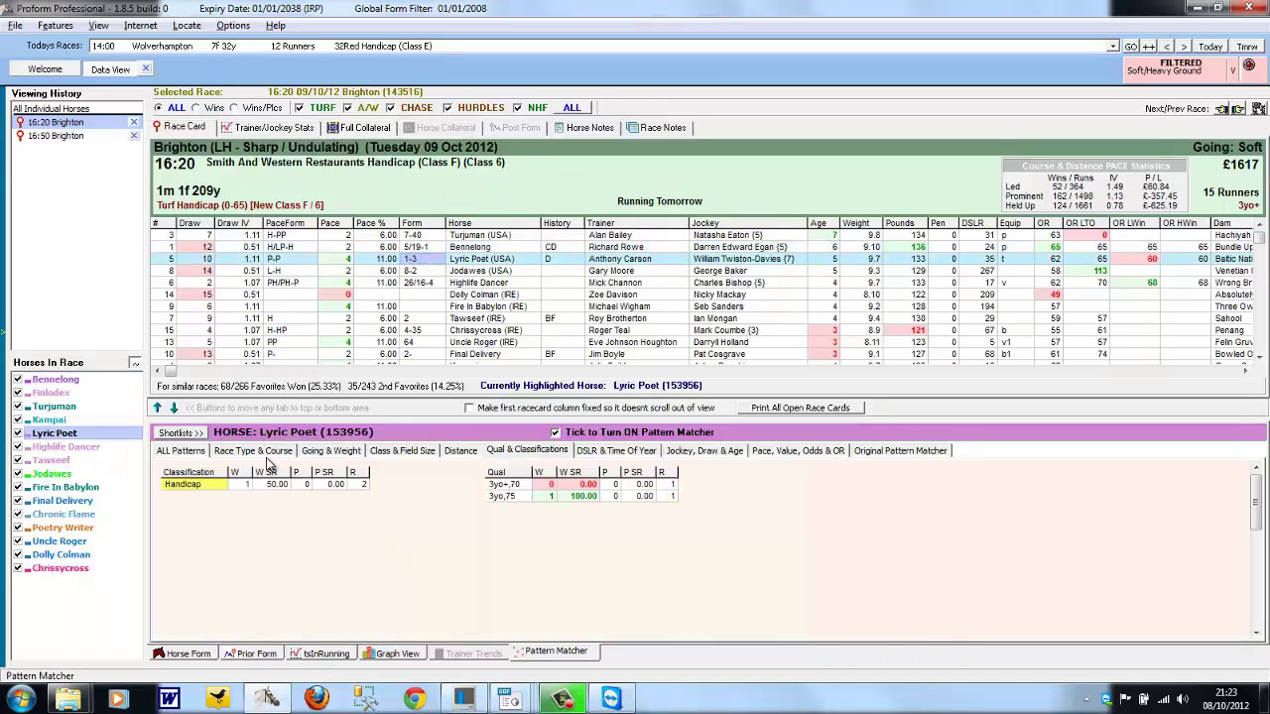
left_click(253, 450)
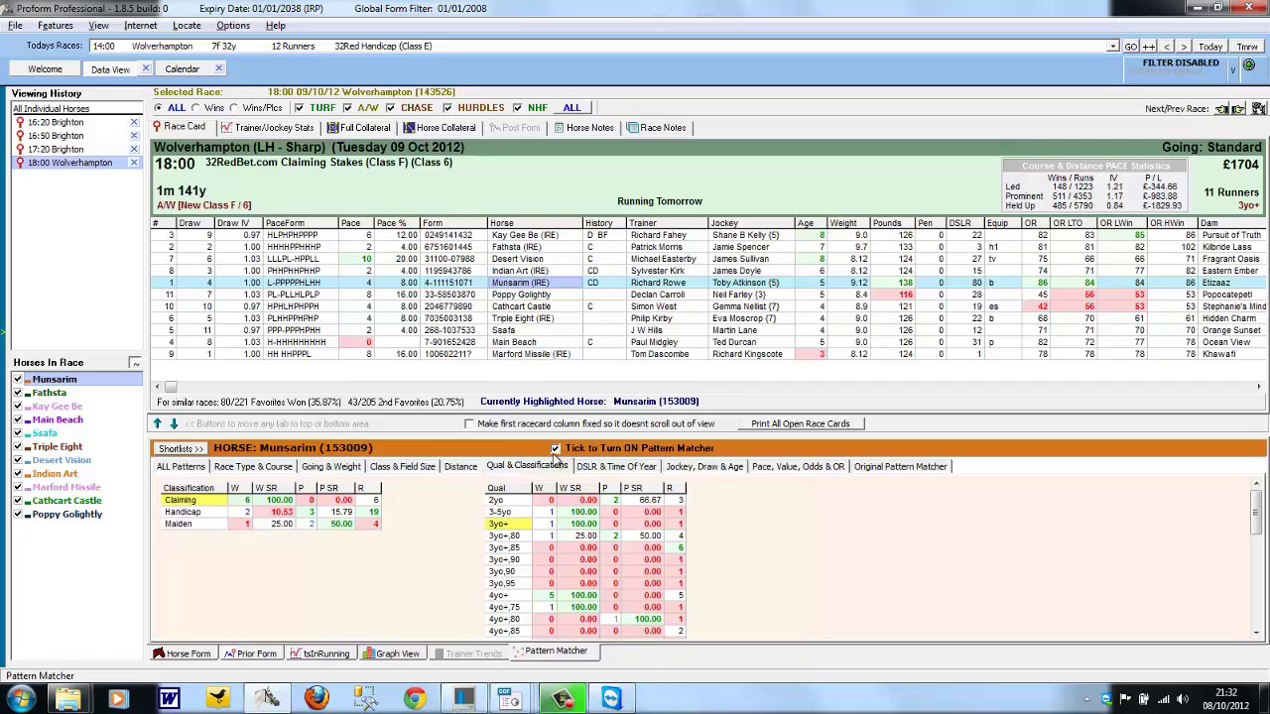
Step: Show Munsarim's Qual & Classifications patterns and apply a quick filter that includes only all-weather races
left_click(524, 468)
left_click(571, 107)
left_click(367, 108)
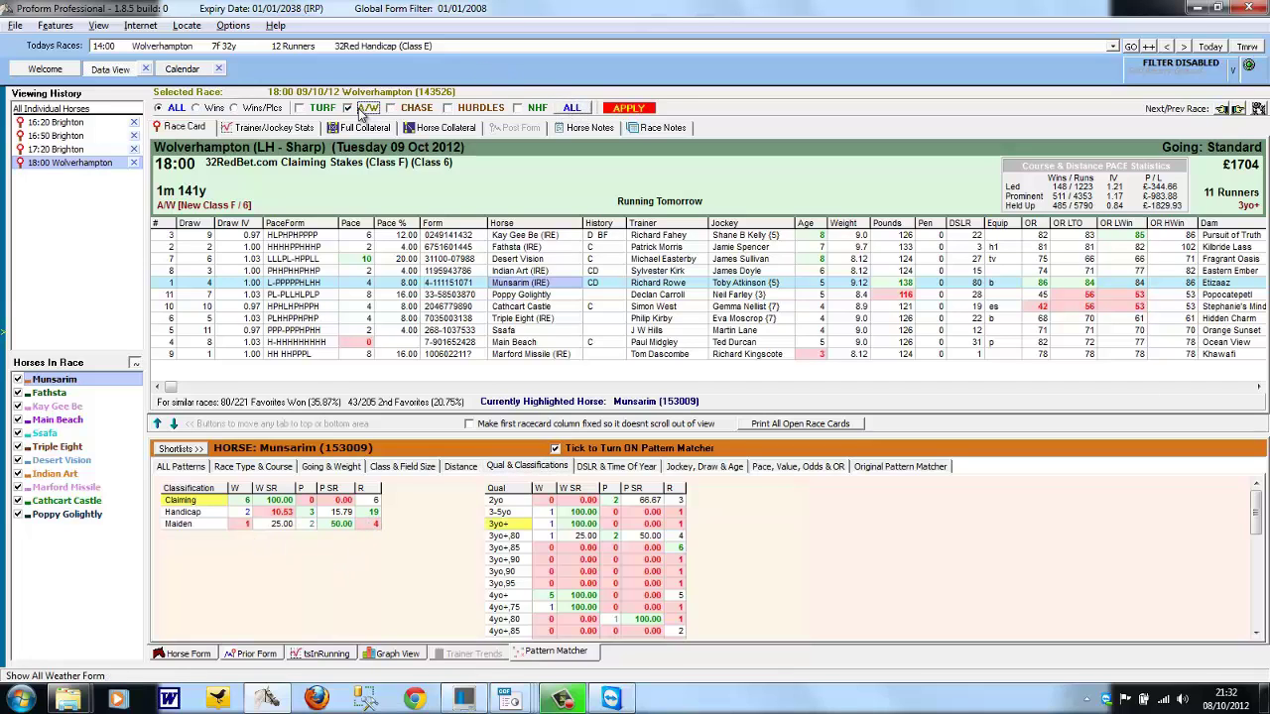
left_click(625, 107)
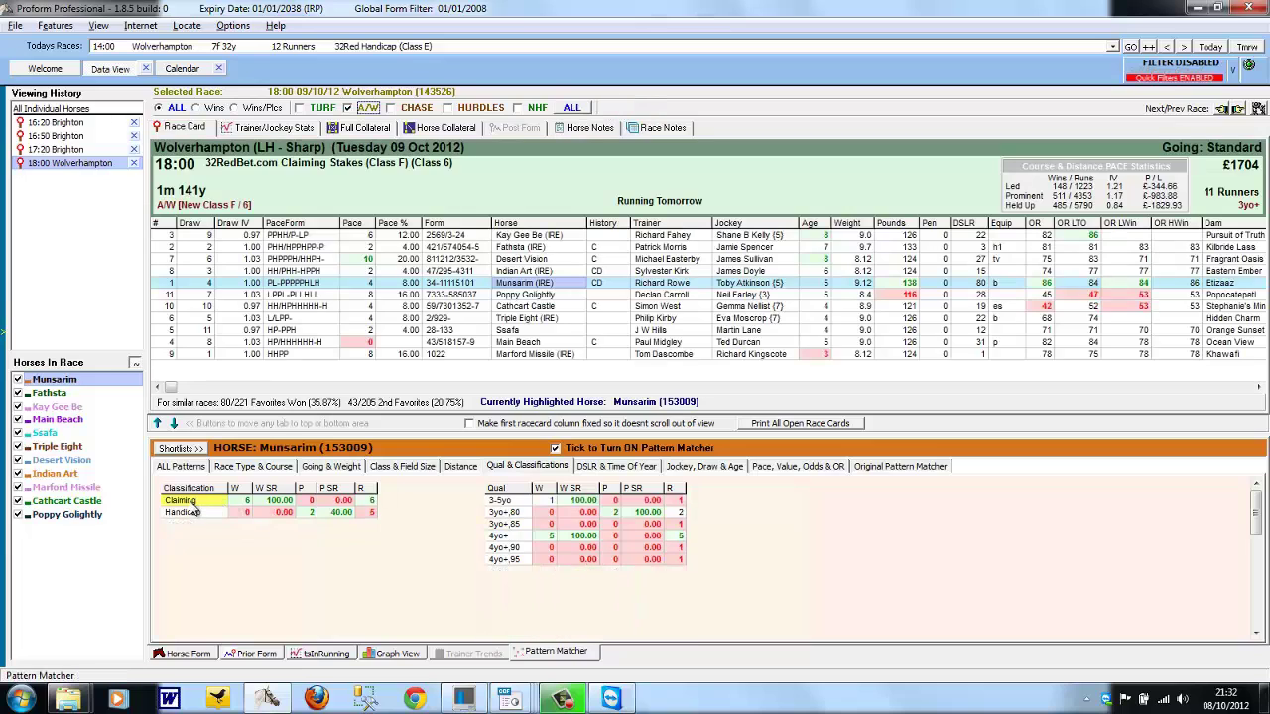